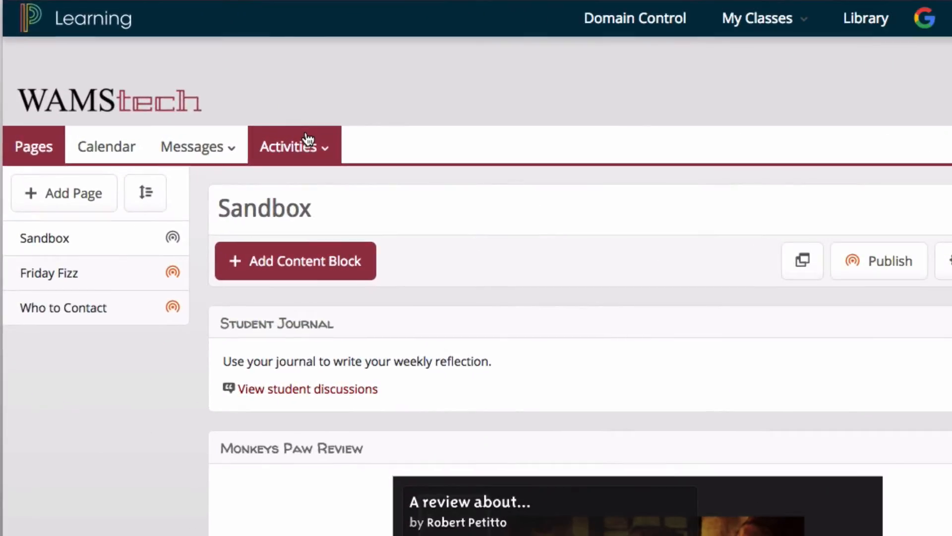
- Open the class's Assignments list and start adding a new assignment
click(308, 145)
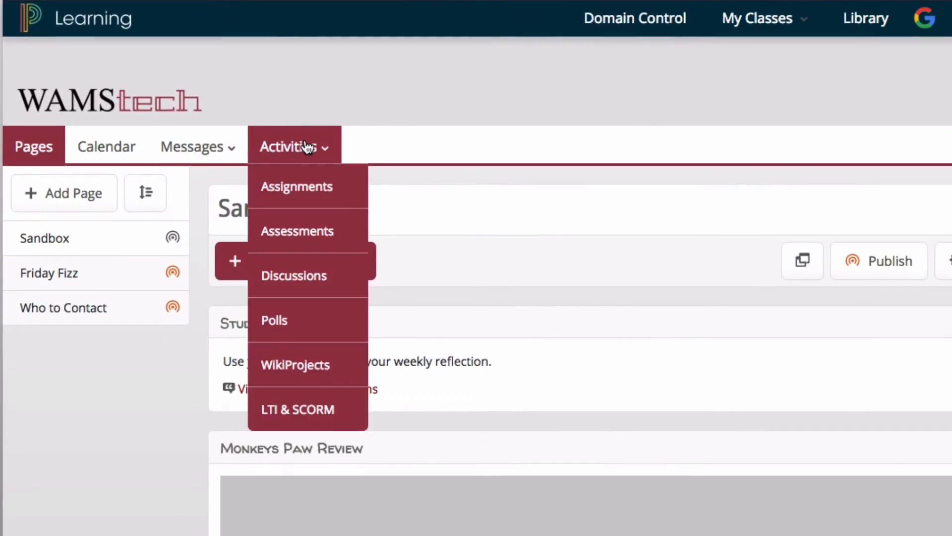
click(308, 189)
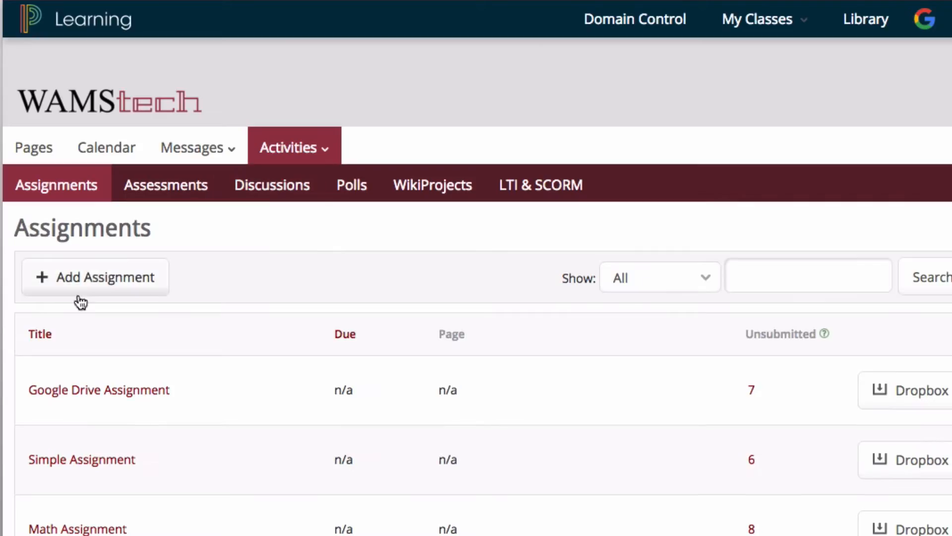
click(95, 274)
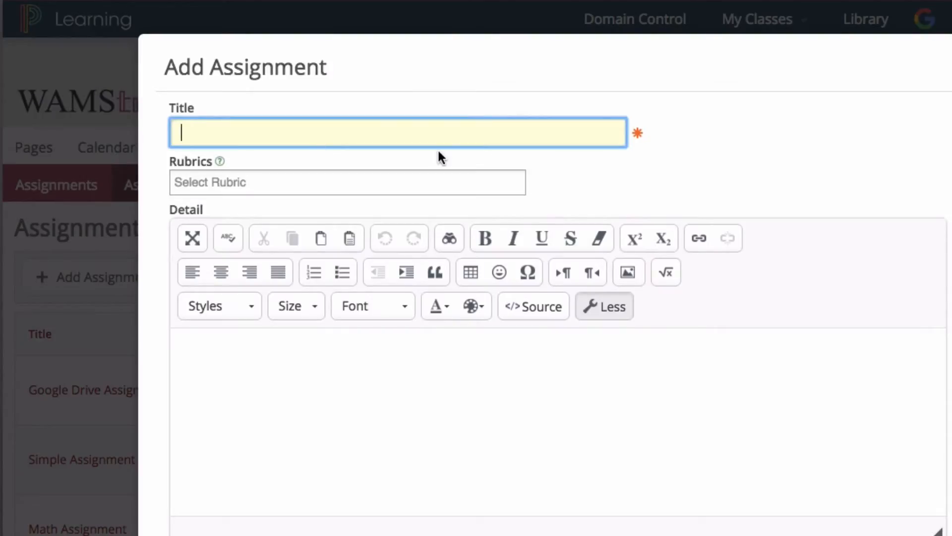
- Title the assignment Sample Assignment, picking the suggestion
text(Sample)
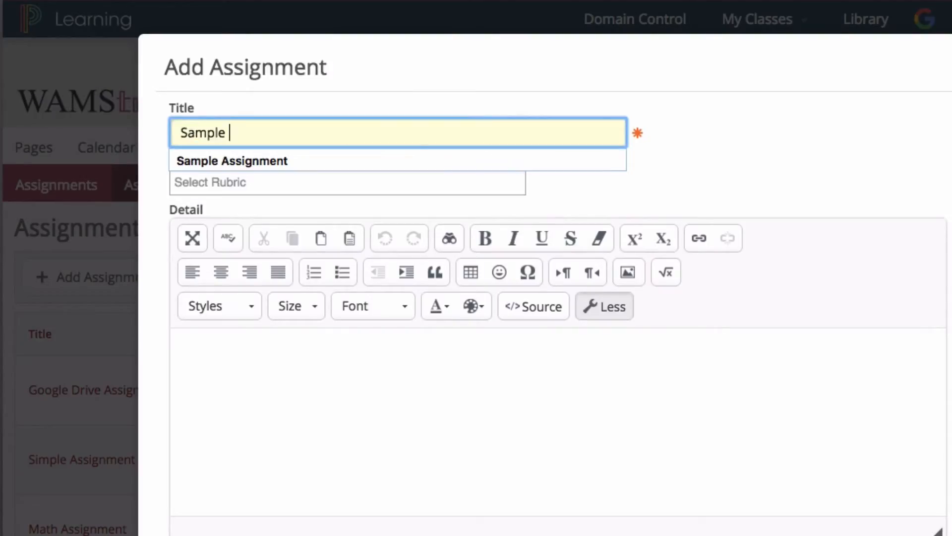
key(Down)
key(Tab)
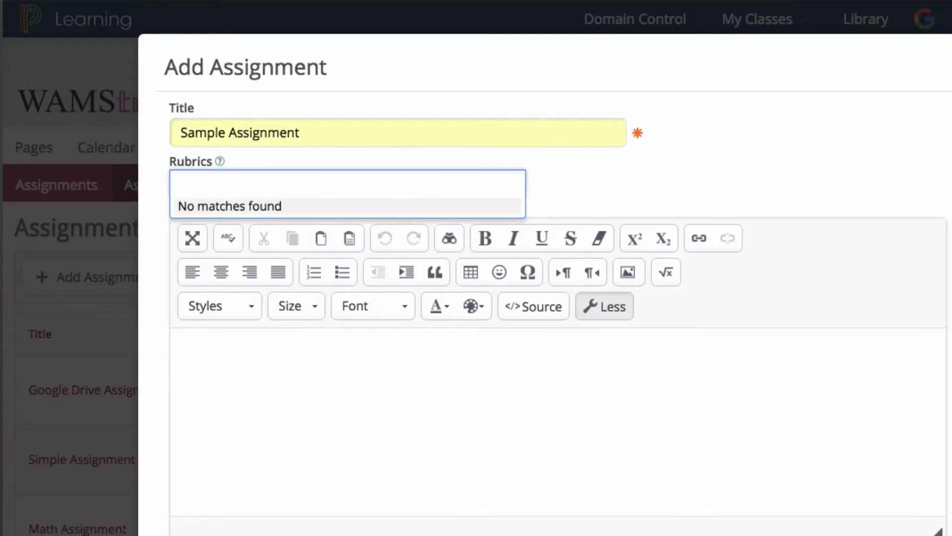
click(792, 183)
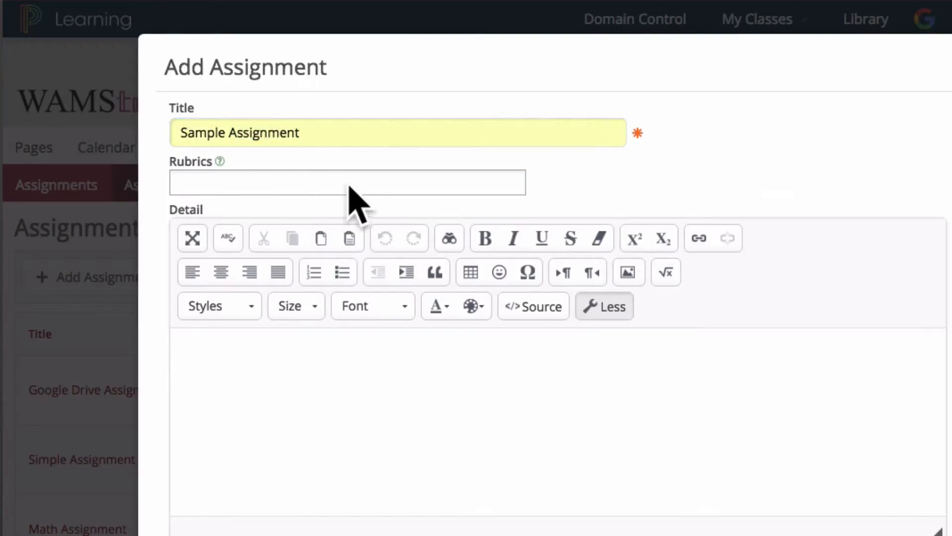
- Enter the assignment detail text "Instructions for assignment..."
click(289, 419)
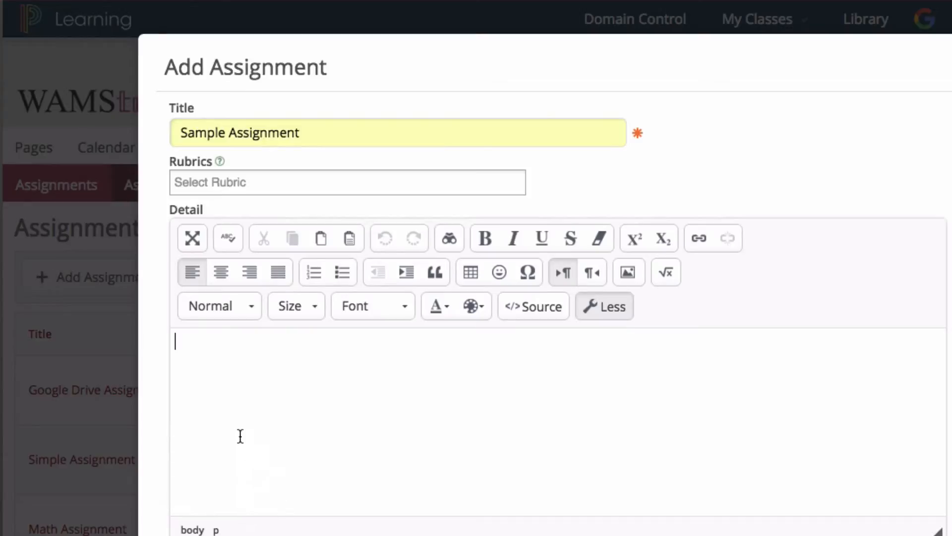
text(Instructions f)
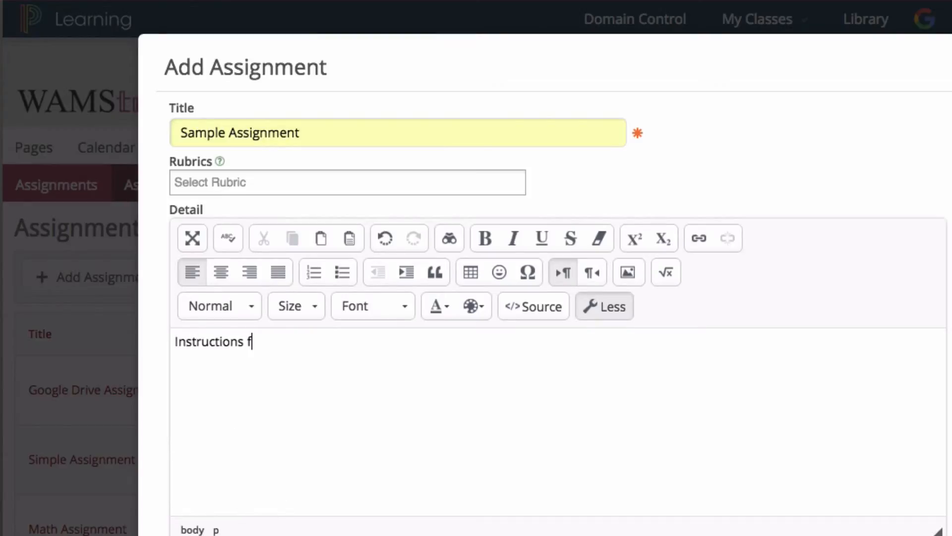
text(or assignment...)
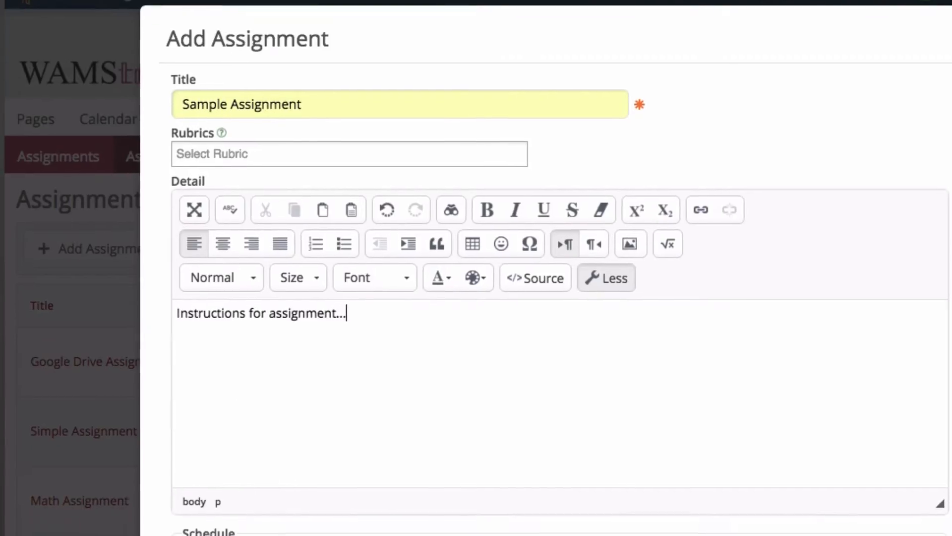
- Keep No Due Date and attach the Google Drive document Life is Short Hyperdoc, found by searching for short
scroll(319, 313, down, 3)
click(217, 310)
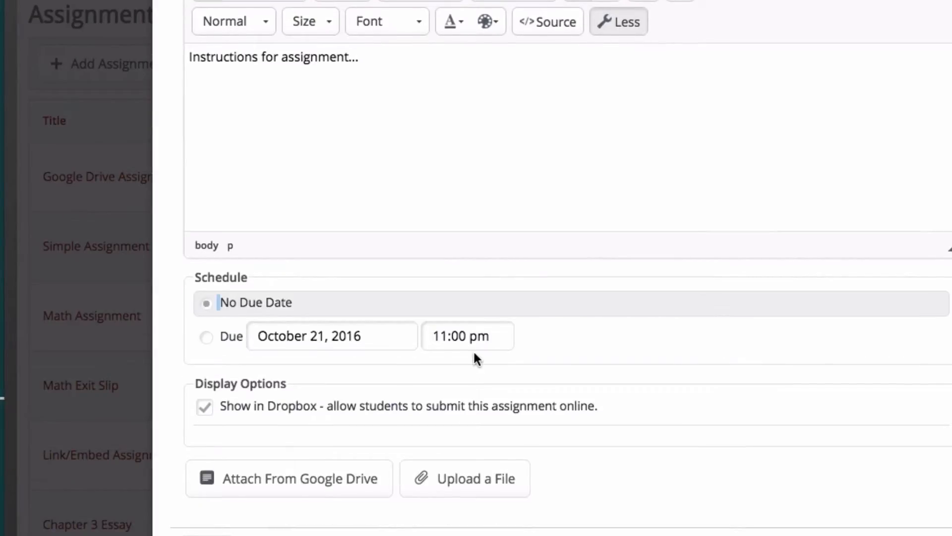
scroll(474, 350, down, 3)
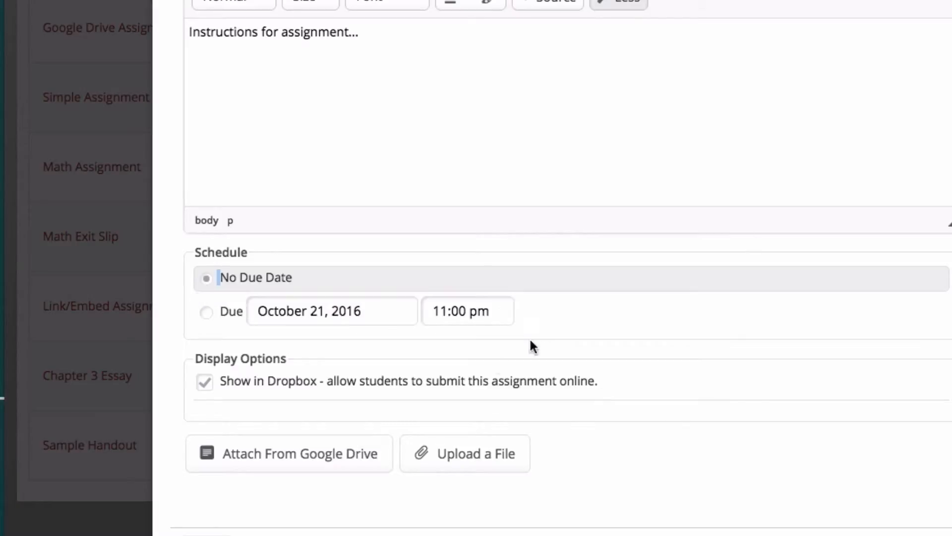
click(329, 462)
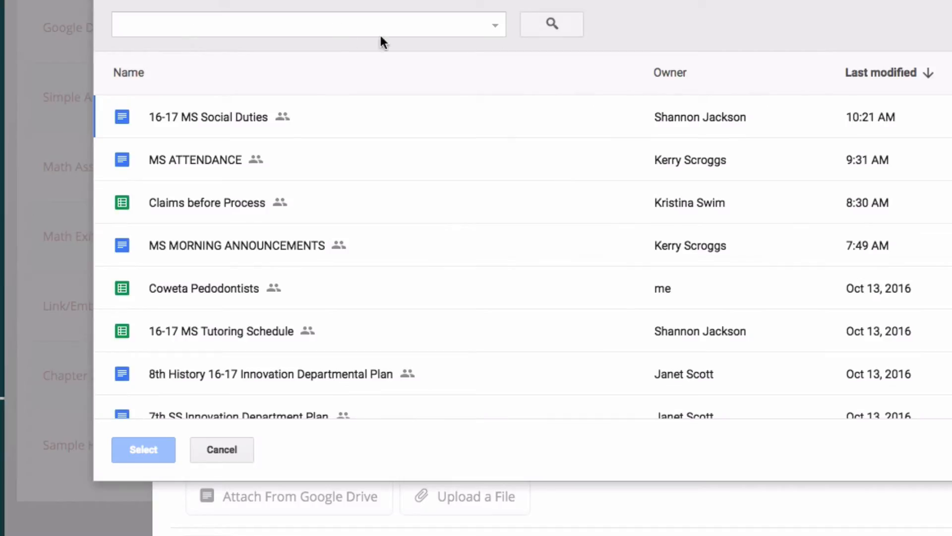
click(300, 27)
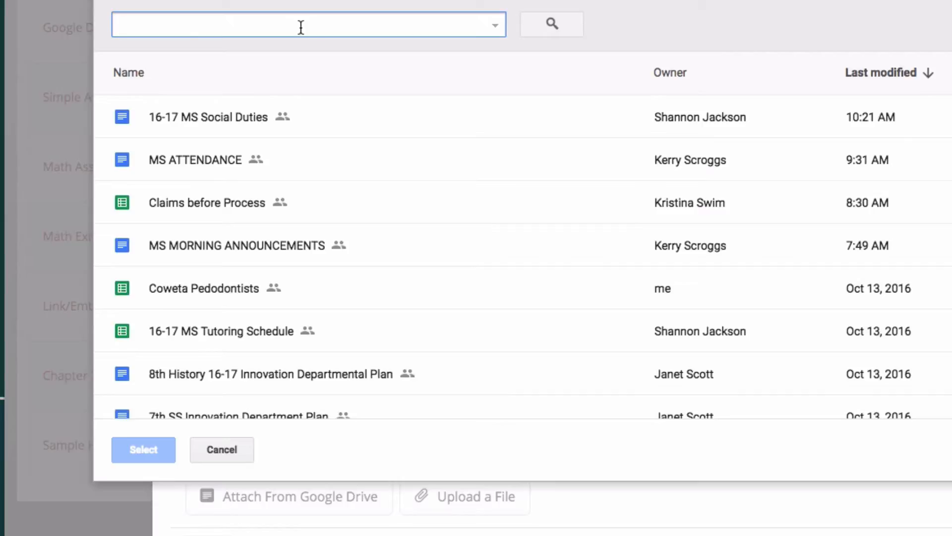
text(short)
key(Return)
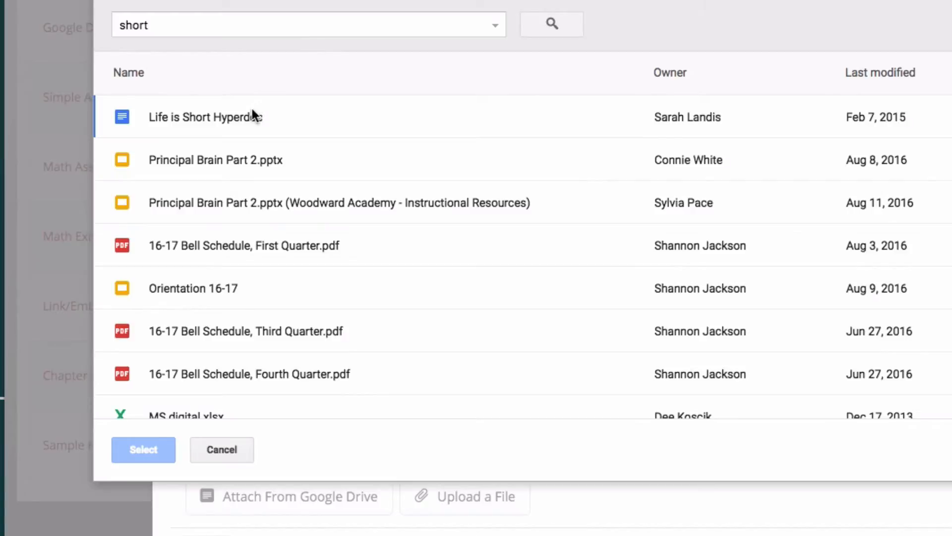
click(252, 114)
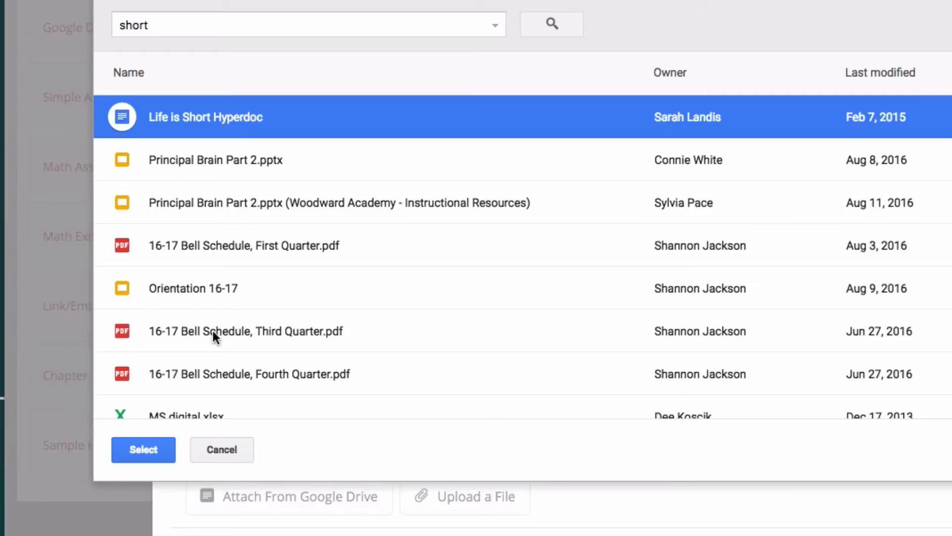
click(151, 449)
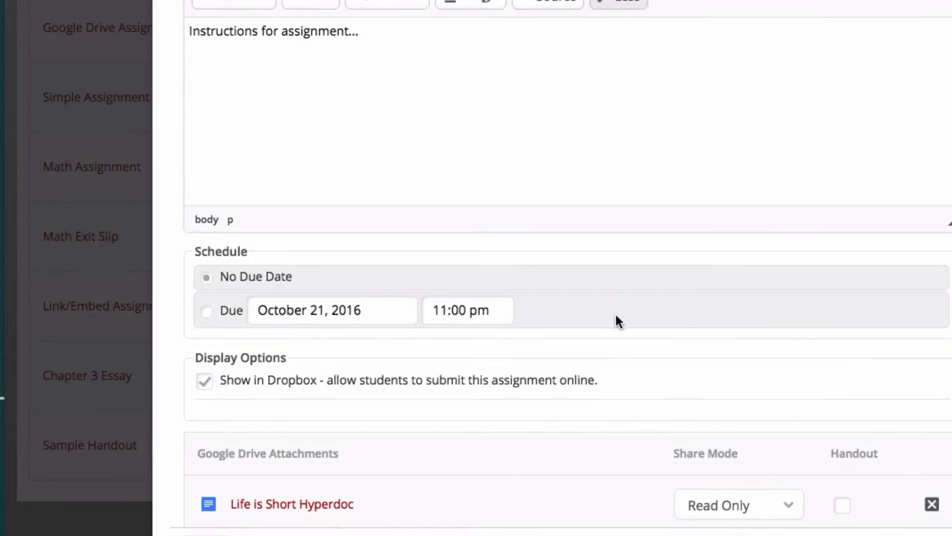
- Set the attachment's share mode to Read Only, mark it as a handout, and save the assignment
scroll(616, 319, down, 2)
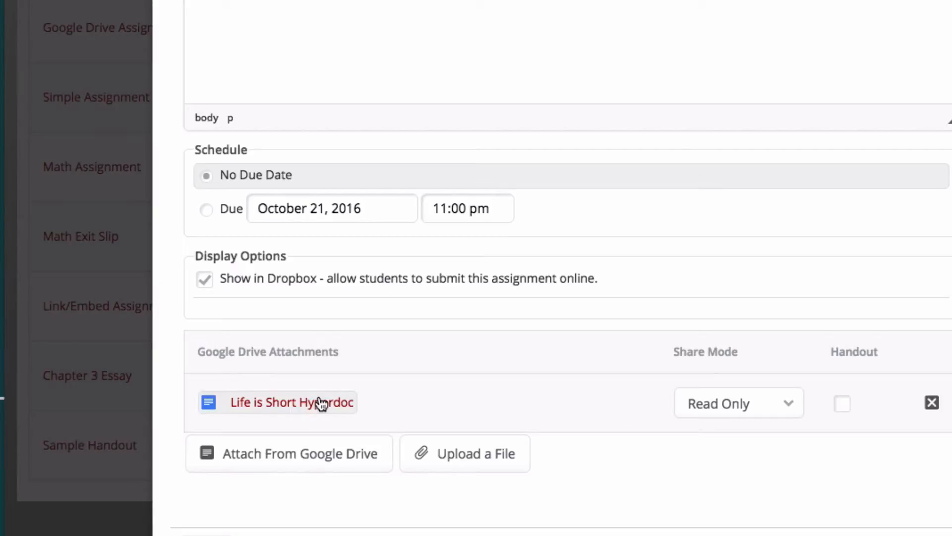
click(736, 406)
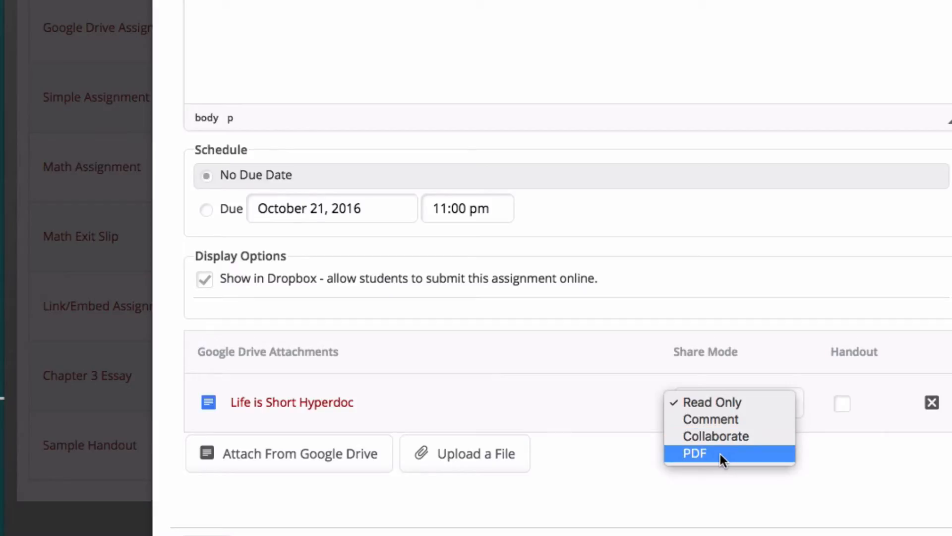
click(716, 402)
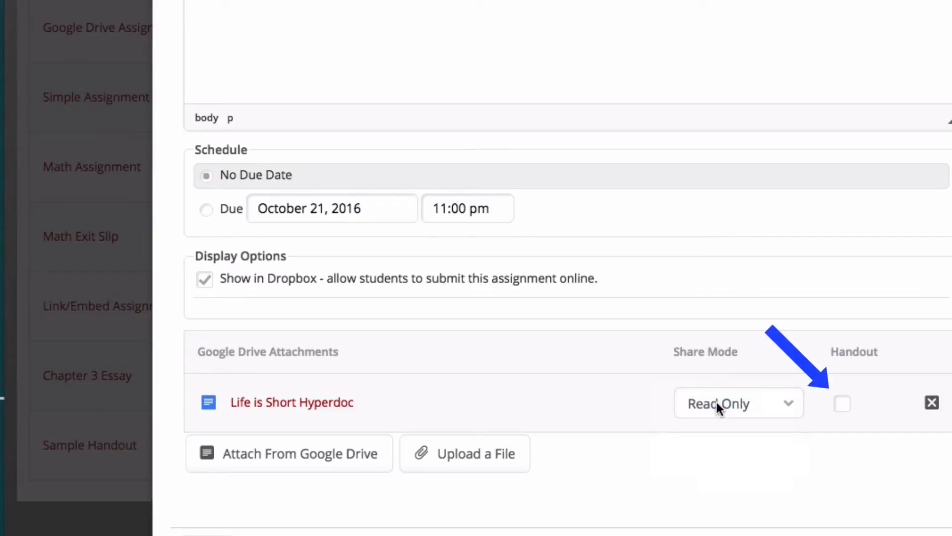
click(843, 403)
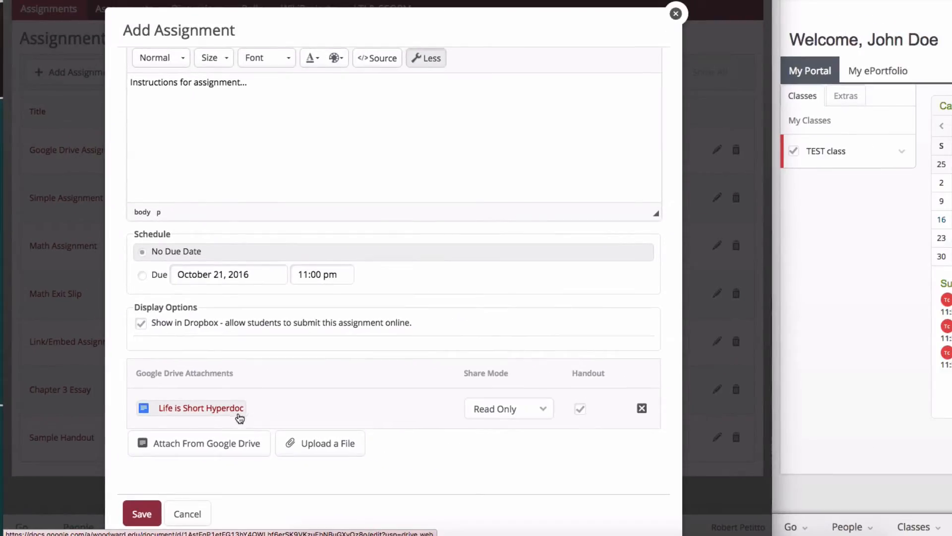
click(141, 514)
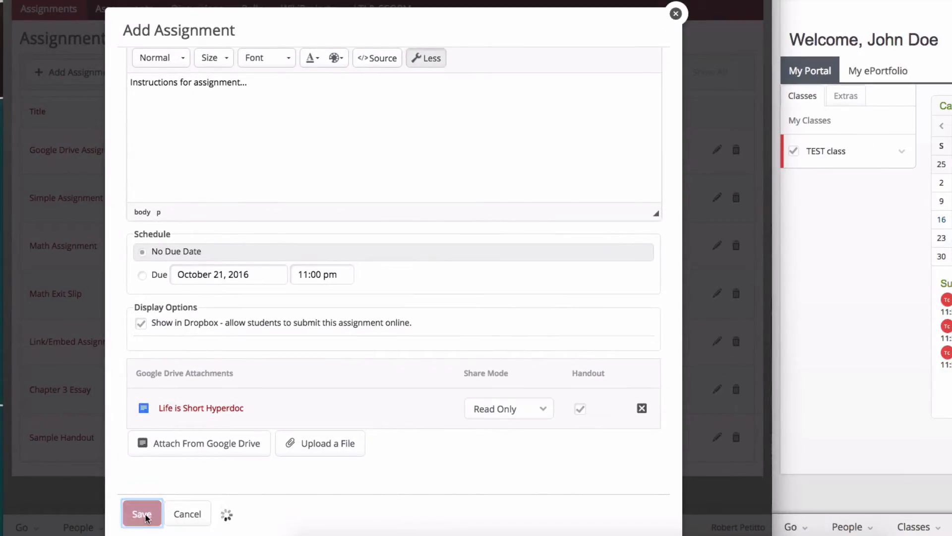
- Switch to the student's browser window and open the Extras classes tab in the portal
click(859, 284)
drag(943, 0, 388, 0)
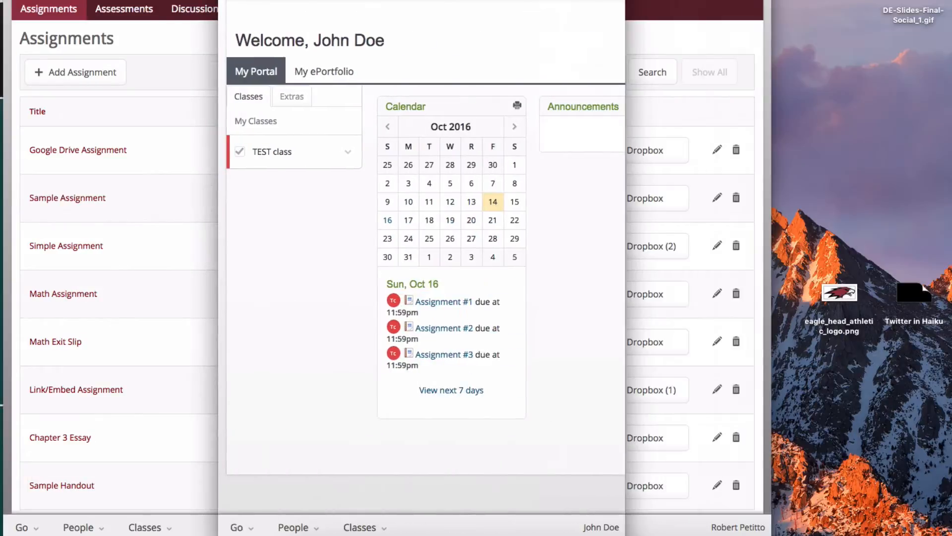
drag(626, 40, 951, 40)
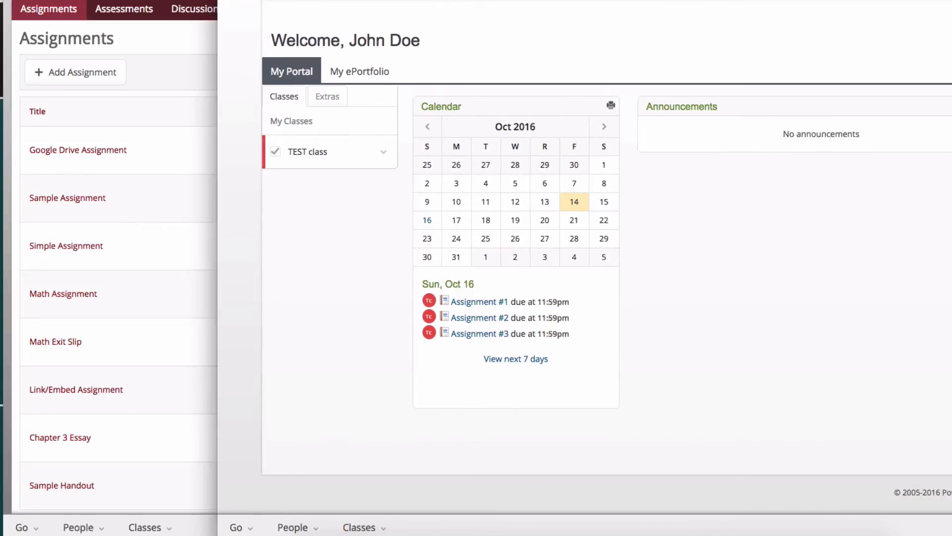
click(338, 98)
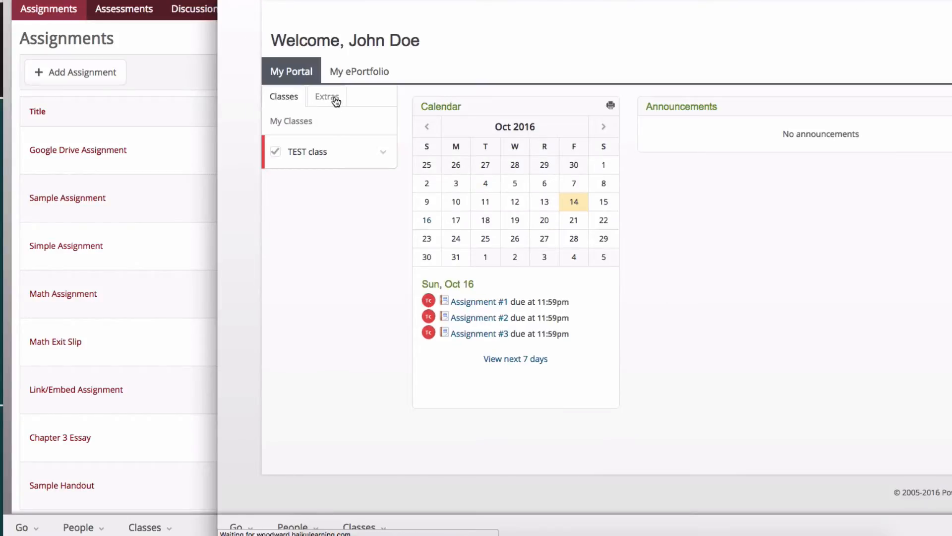
click(335, 100)
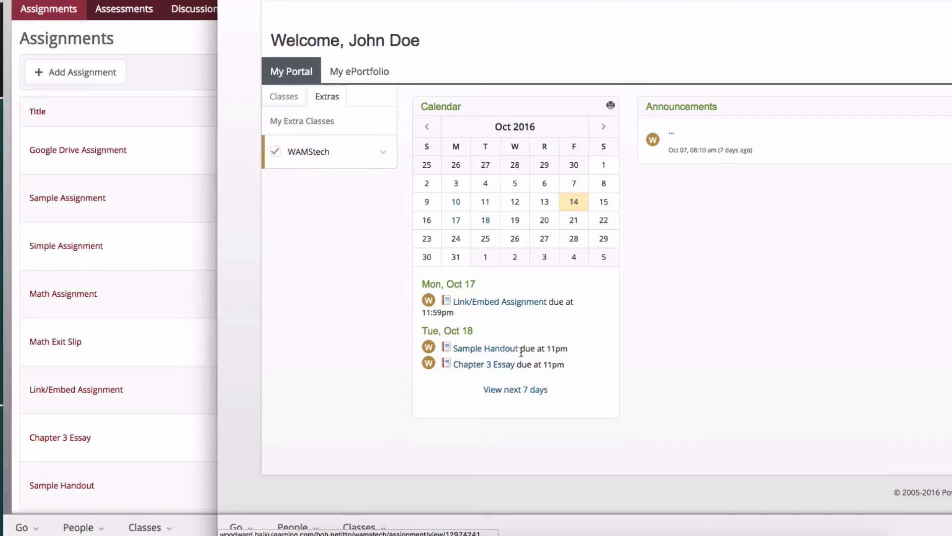
- Open the WAMStech class's assignments and view Sample Assignment as the student
click(306, 152)
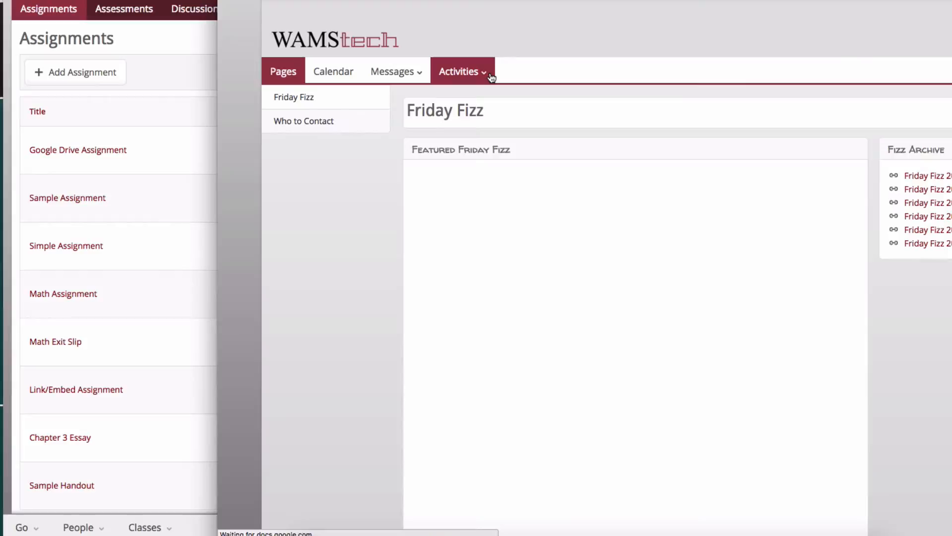
click(490, 75)
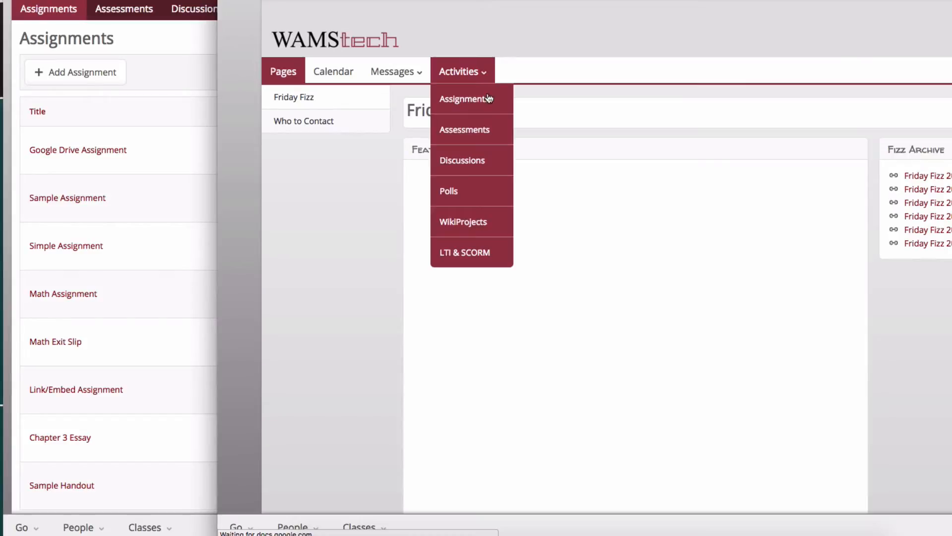
click(472, 101)
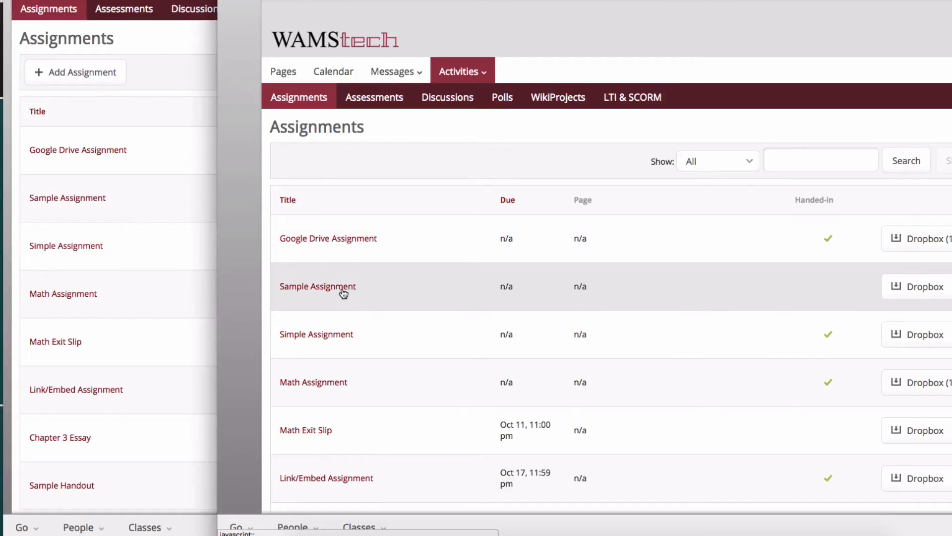
click(341, 288)
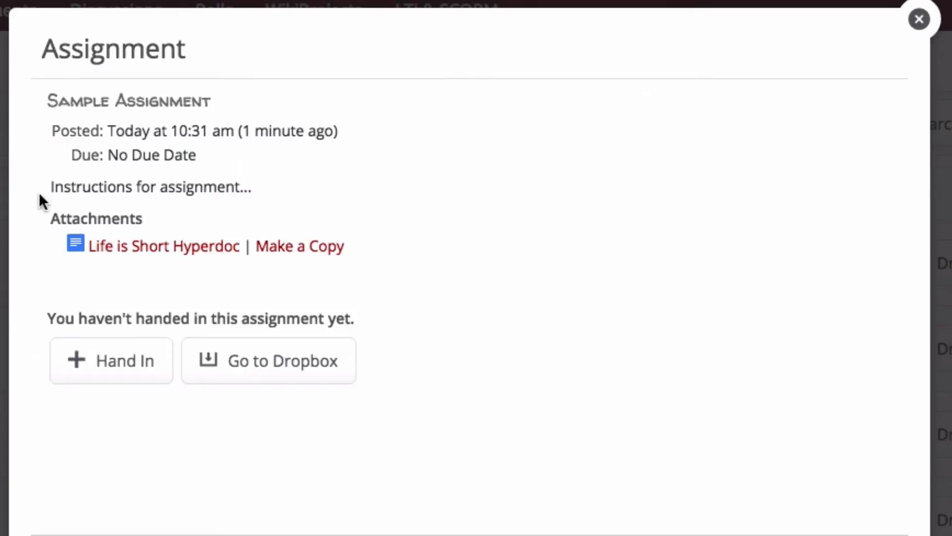
- Make a copy of the attached Life is Short Hyperdoc
drag(39, 192, 325, 194)
drag(72, 158, 236, 164)
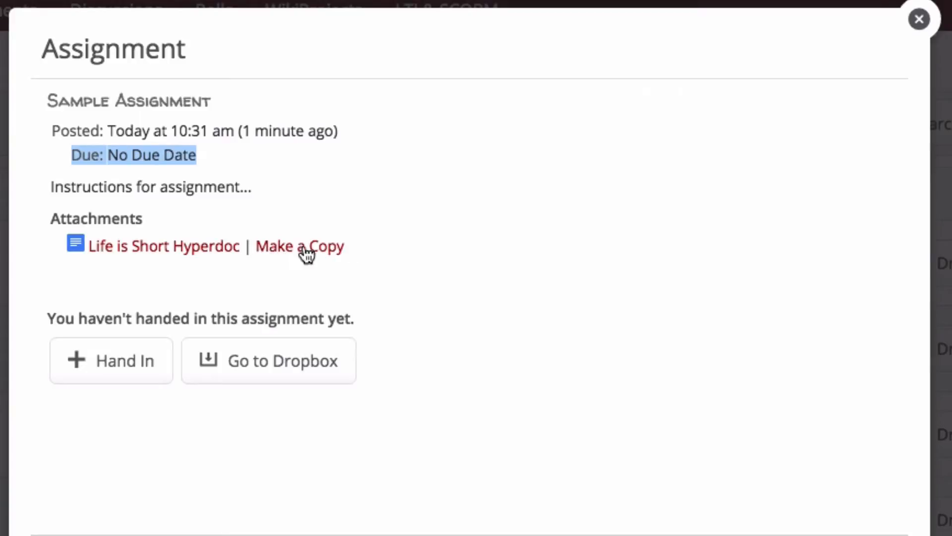
click(272, 251)
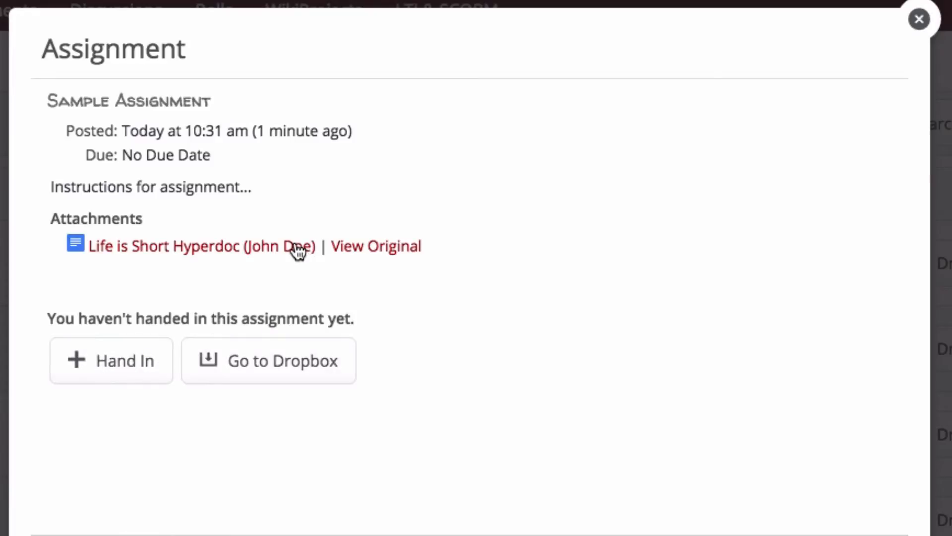
- Open the student's copy of the hyperdoc and scroll to the memoir drafting table
click(257, 245)
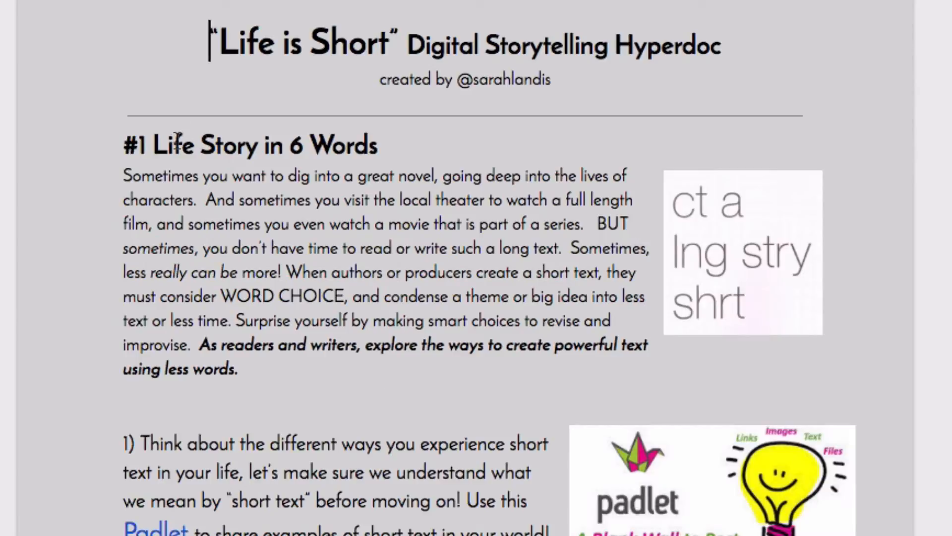
scroll(385, 448, down, 4)
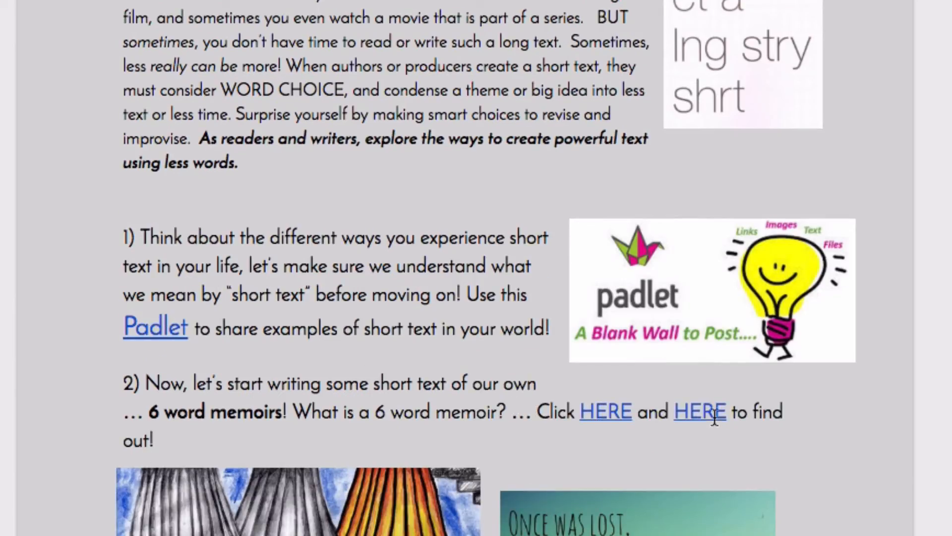
scroll(447, 404, down, 12)
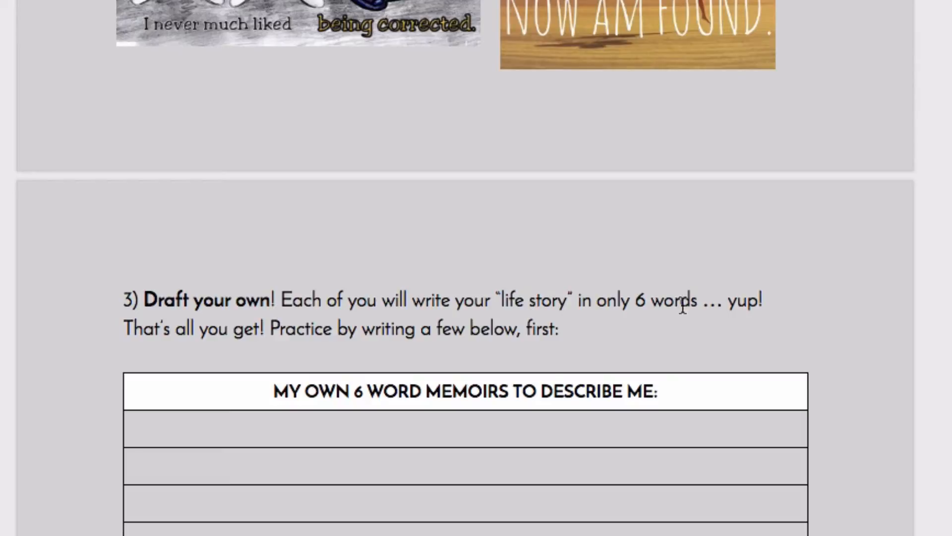
- Type placeholder six-word memoirs into the first three rows of the memoir table
click(461, 429)
text(dfgdsfgsdfg sdfsdf gsdfg sdfg)
key(Tab)
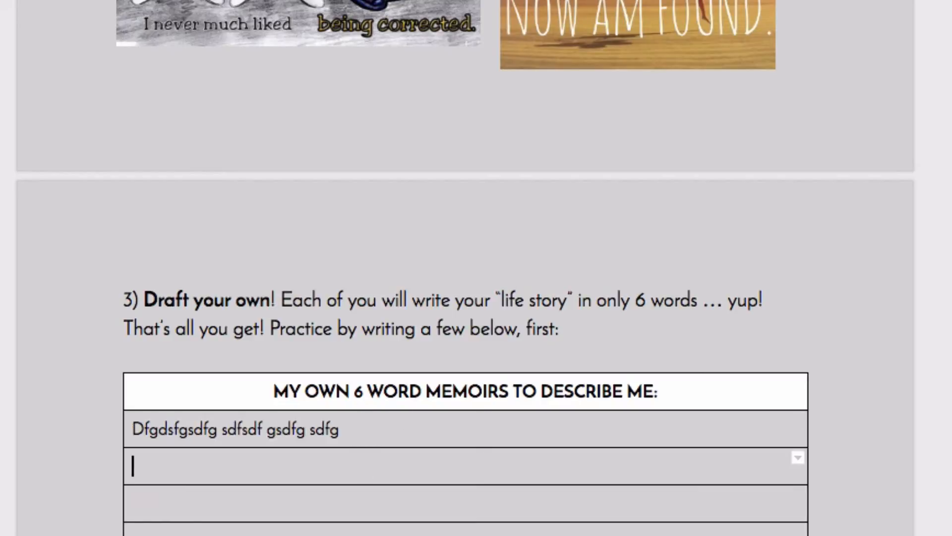
text(Sdfg sdfgsdfg sdfg sd)
key(Tab)
text(Fg sdfg sdfg sdfg sdfg)
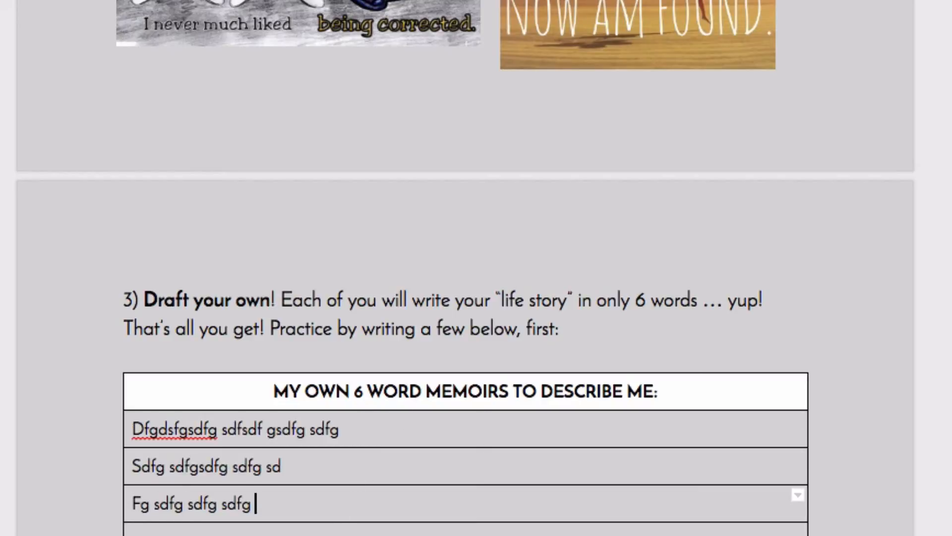
- Type a fourth placeholder memoir into the next row of the memoir table and scroll through the rest of the hyperdoc
key(Tab)
text(Sdfg sdfgsd)
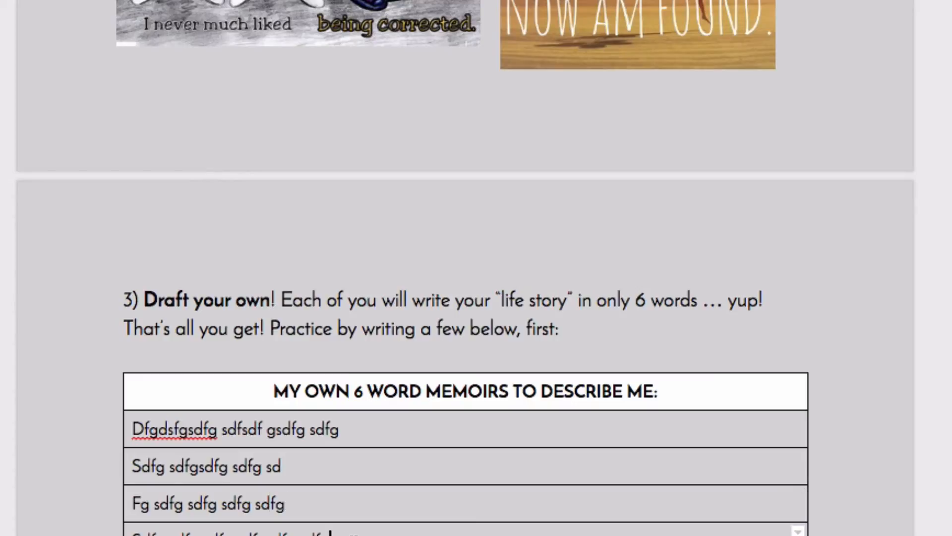
scroll(275, 296, down, 10)
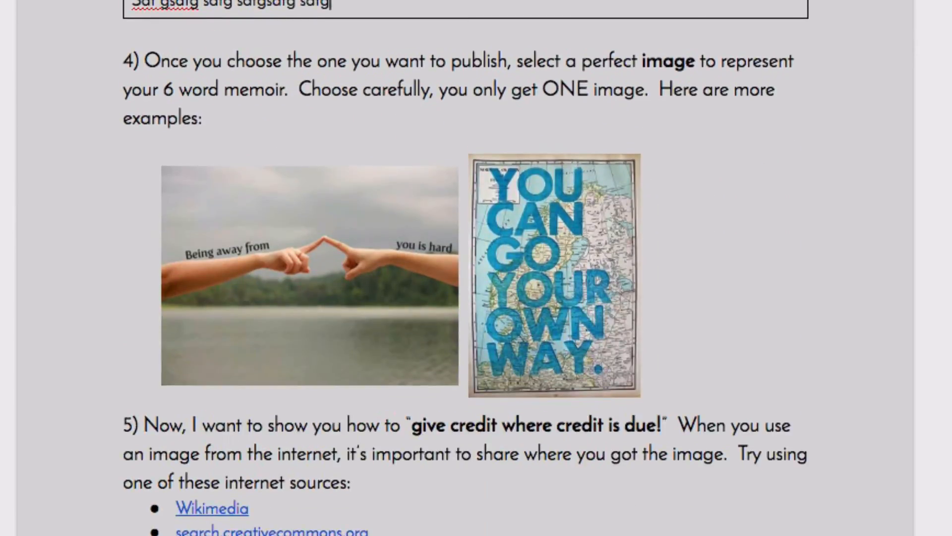
scroll(395, 502, down, 7)
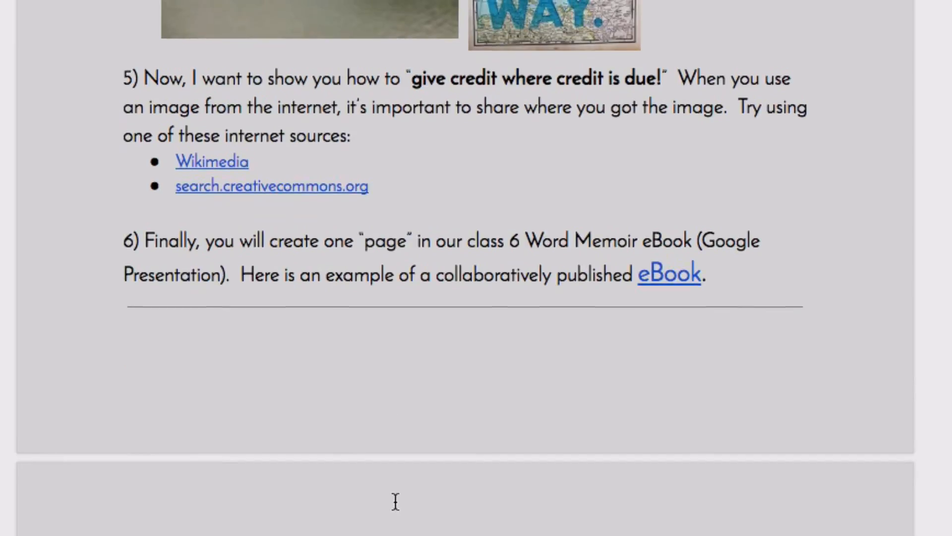
scroll(390, 501, down, 20)
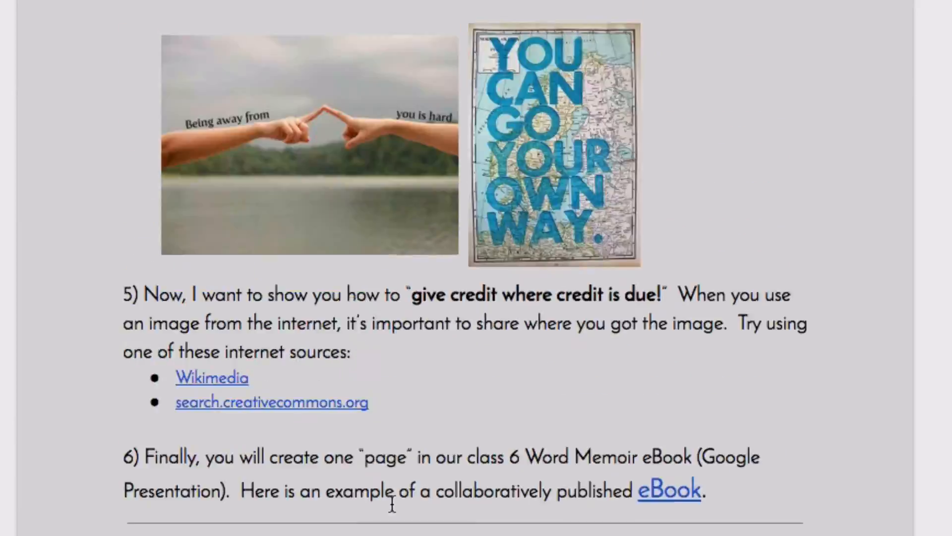
scroll(392, 504, up, 17)
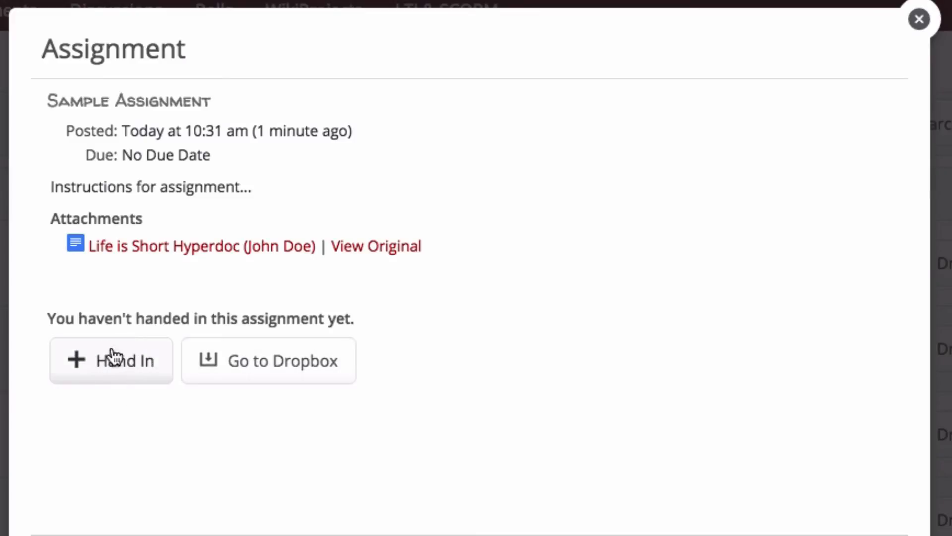
- Hand in the assignment, attaching the student's copy of the Life is Short Hyperdoc from Google Drive
click(102, 361)
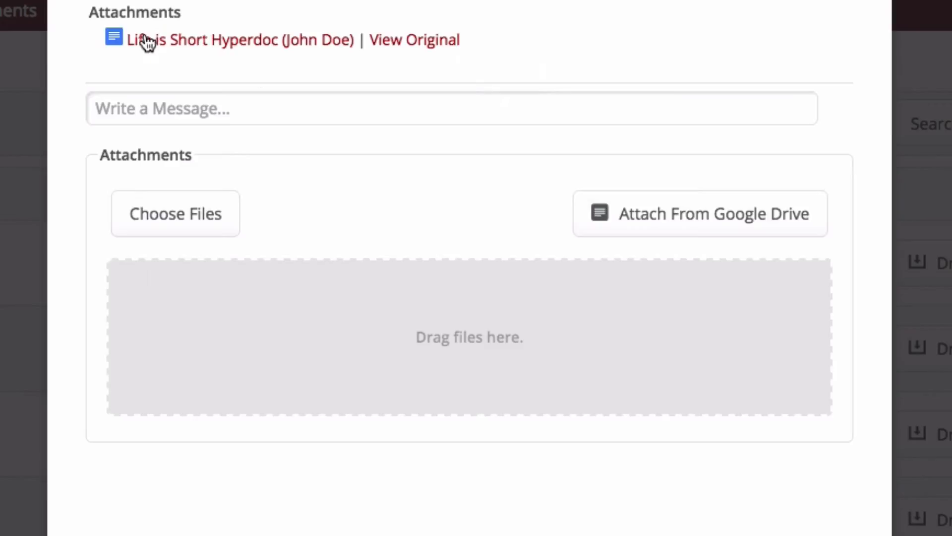
click(742, 223)
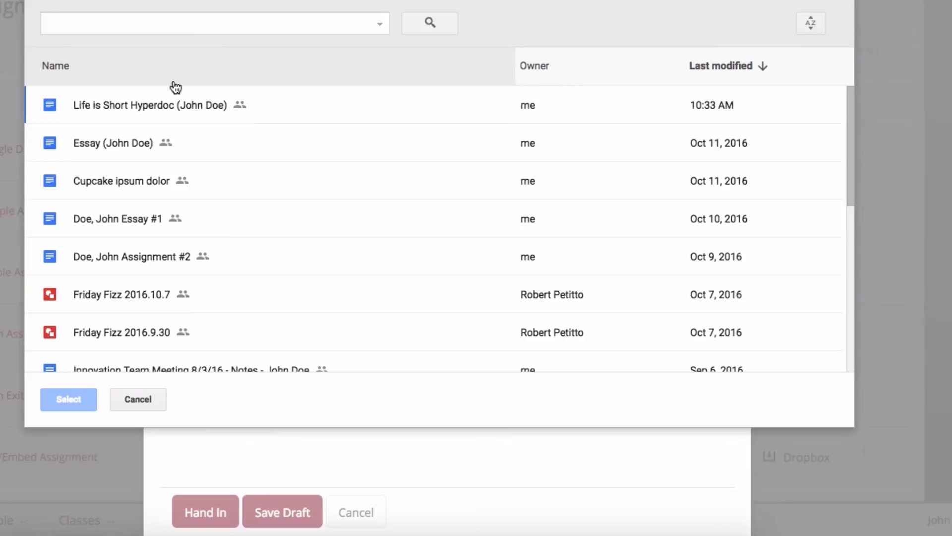
click(164, 105)
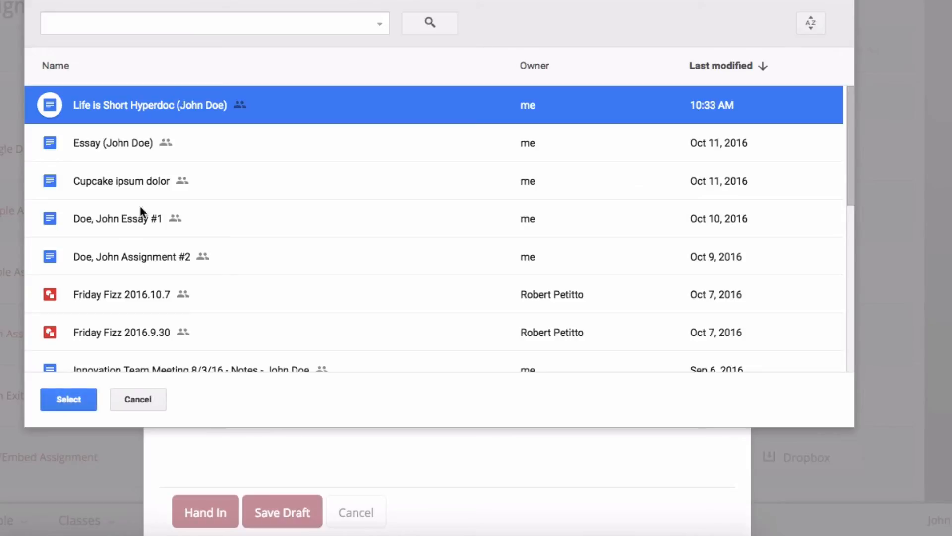
click(72, 403)
click(220, 517)
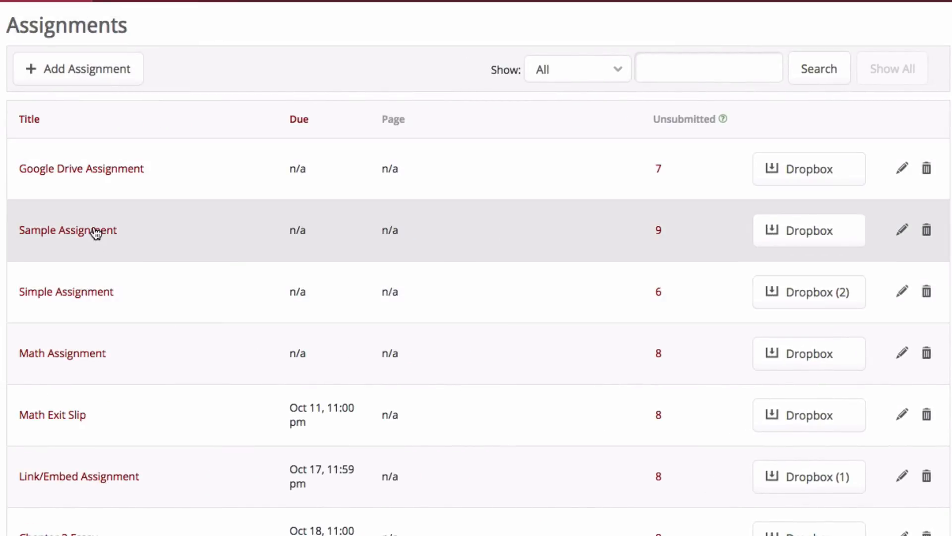
- As the teacher, open Sample Assignment's dropbox and open the student's handed-in hyperdoc in the Annotator
click(94, 229)
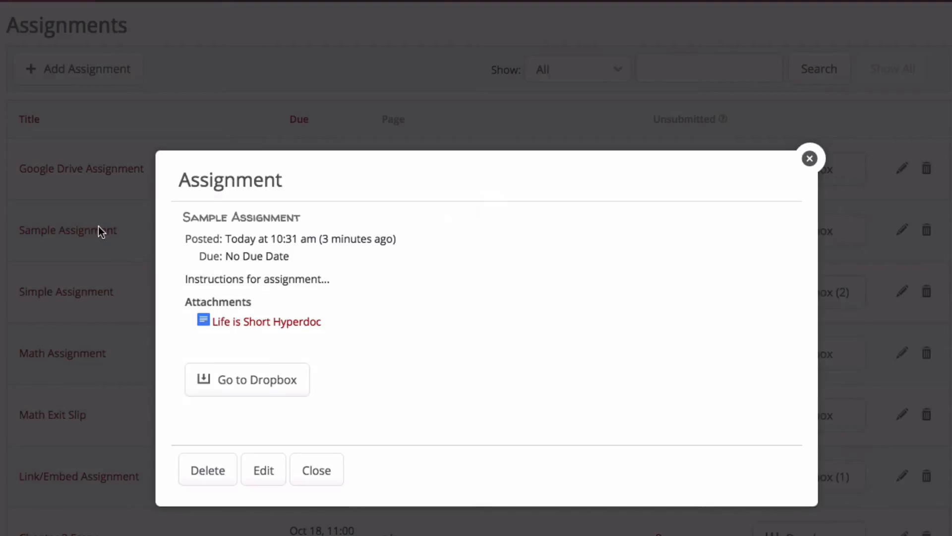
click(258, 384)
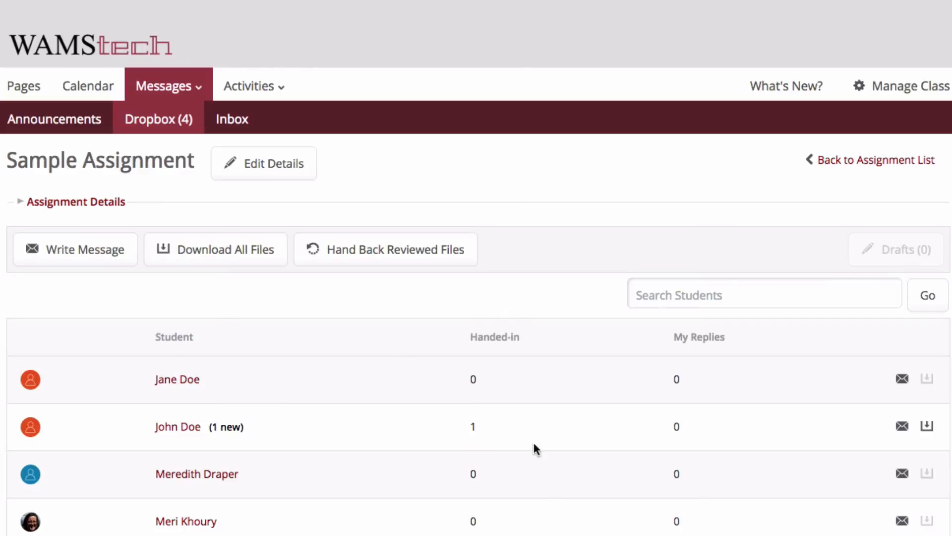
scroll(534, 449, down, 5)
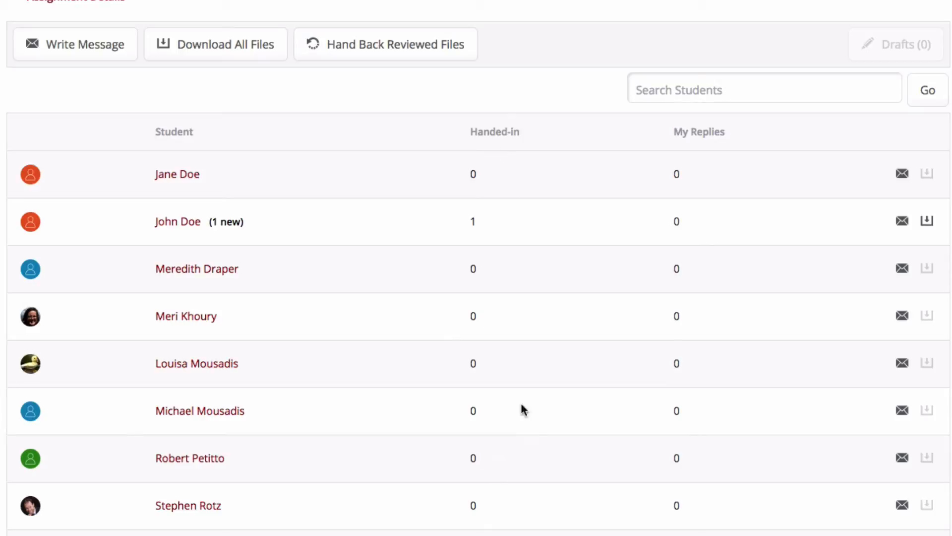
click(185, 222)
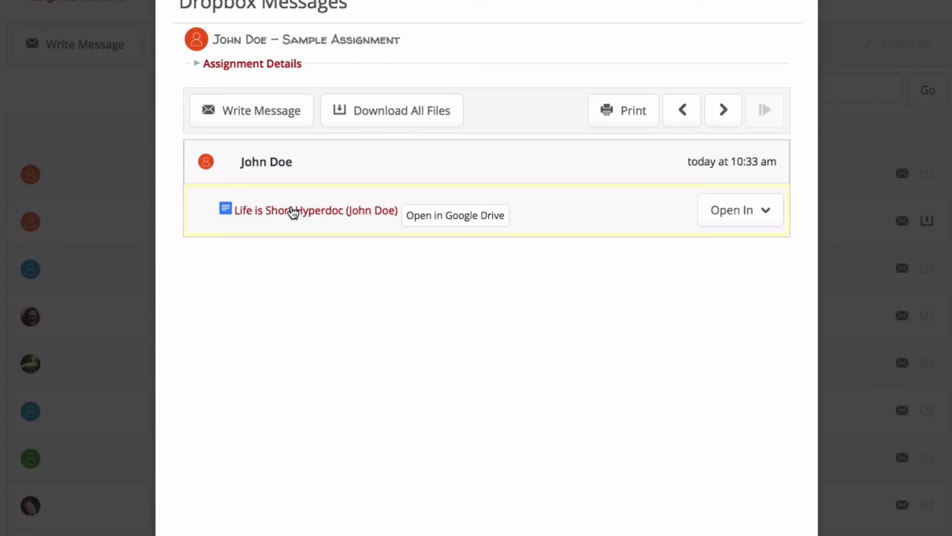
click(765, 212)
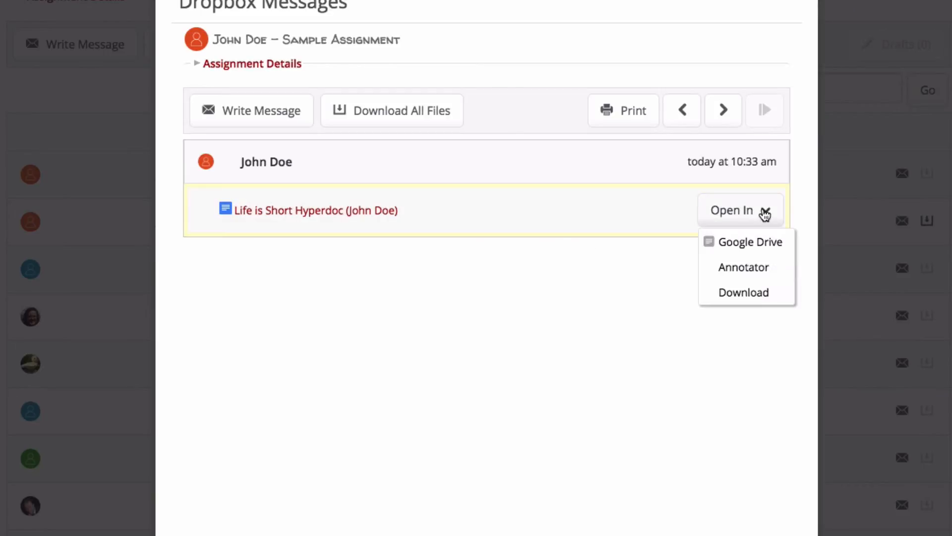
click(761, 278)
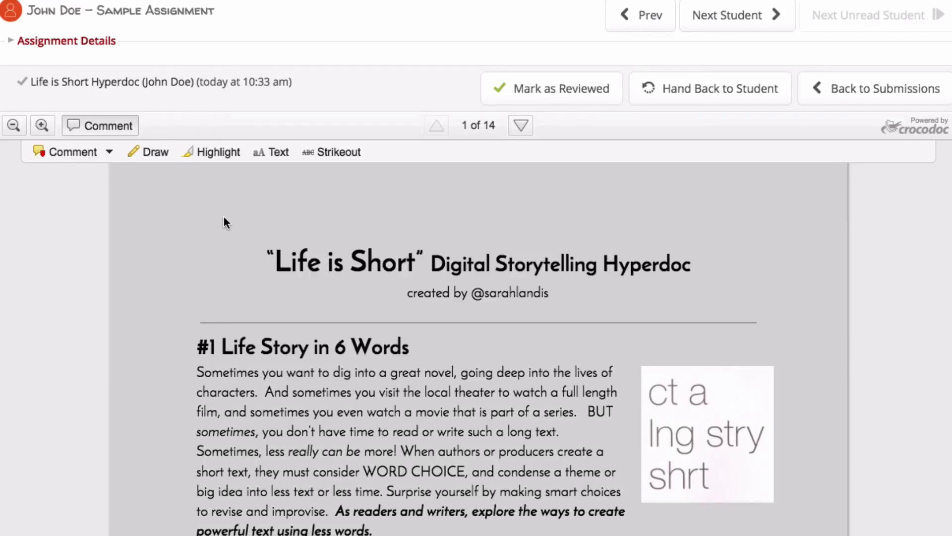
- Highlight the opening sentences of the first paragraph in yellow
scroll(333, 351, down, 1)
scroll(334, 334, up, 1)
click(209, 156)
drag(268, 373, 561, 412)
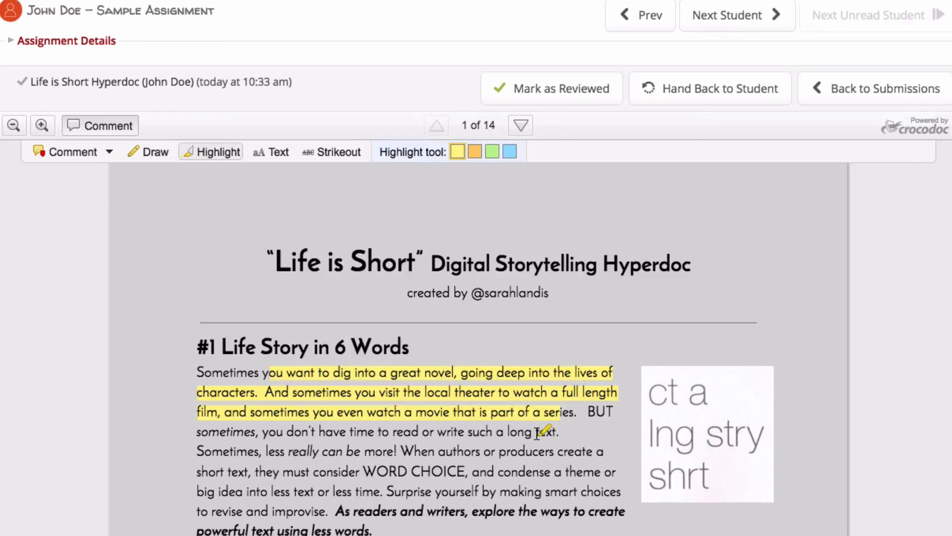
- Add a comment reading Comment pinned to the first row of the memoir table
scroll(525, 436, down, 3)
scroll(524, 436, down, 18)
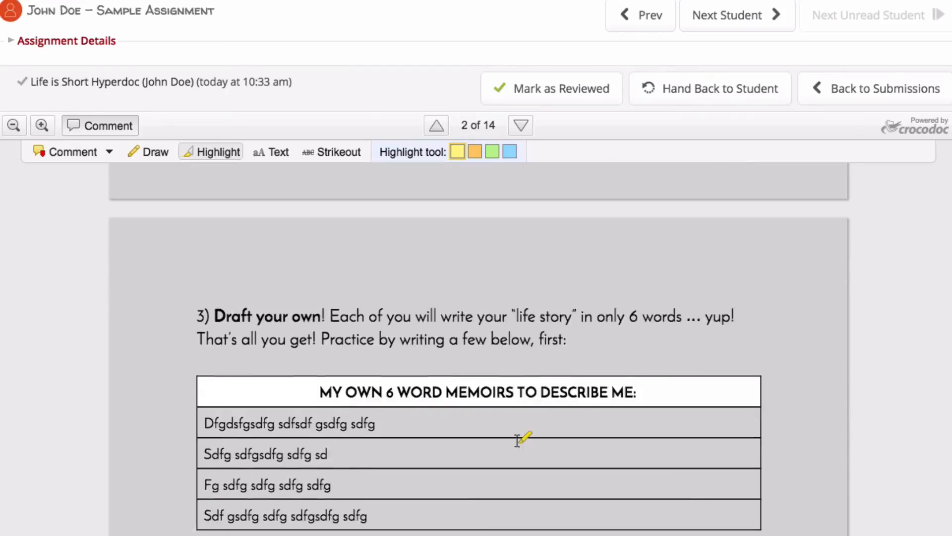
click(67, 152)
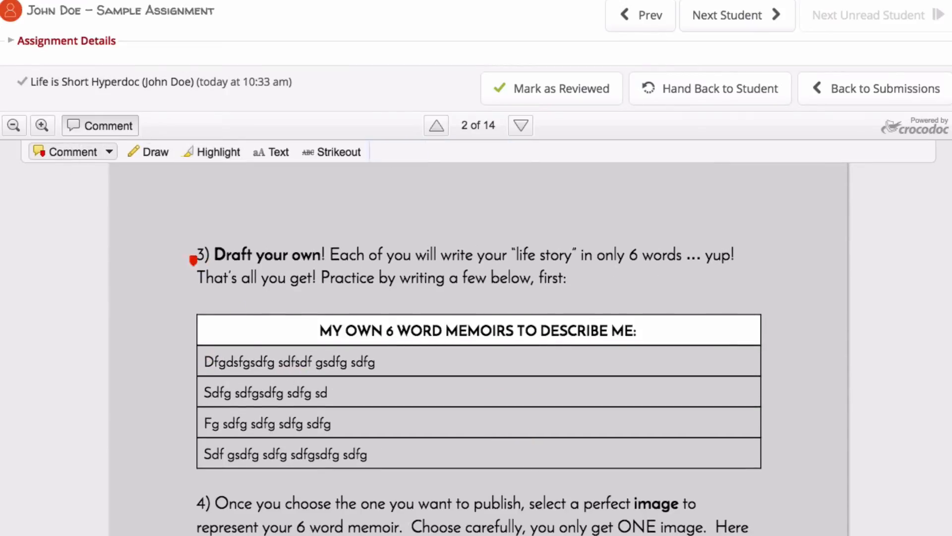
click(236, 353)
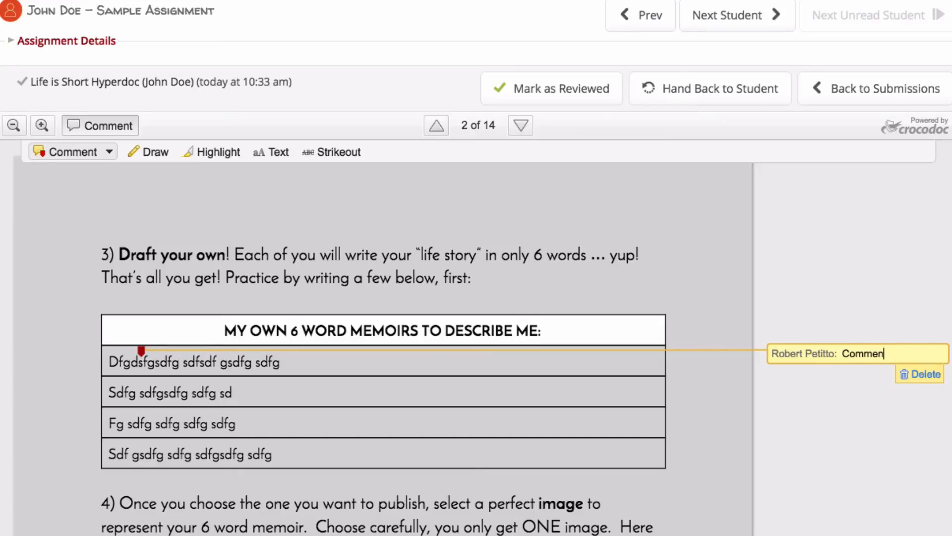
- Draw a circle and arrow around the first memoir and handwrite "notes" beside it
scroll(476, 347, down, 5)
click(149, 19)
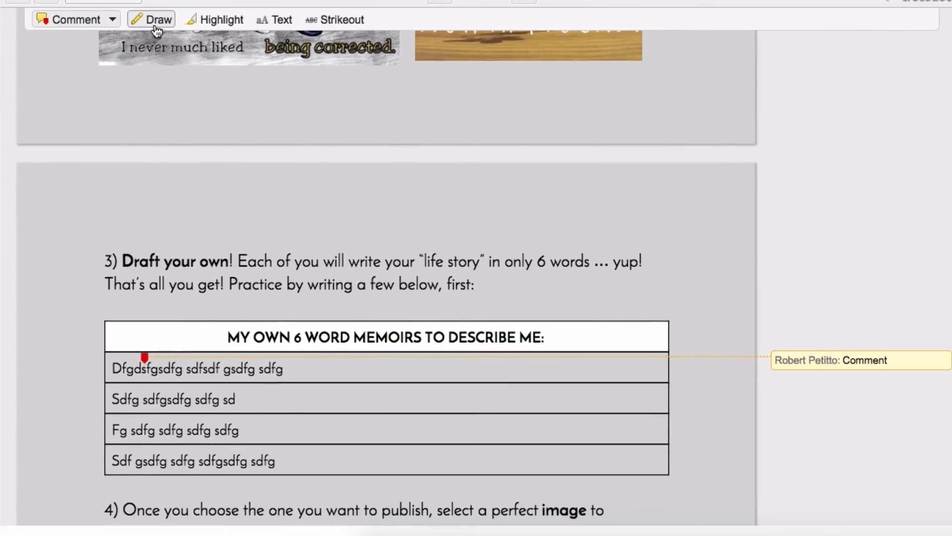
mouse_move(297, 352)
mouse_down()
mouse_move(196, 353)
mouse_move(303, 350)
mouse_move(258, 342)
mouse_up()
mouse_move(298, 406)
mouse_down()
mouse_move(315, 380)
mouse_move(385, 410)
mouse_up()
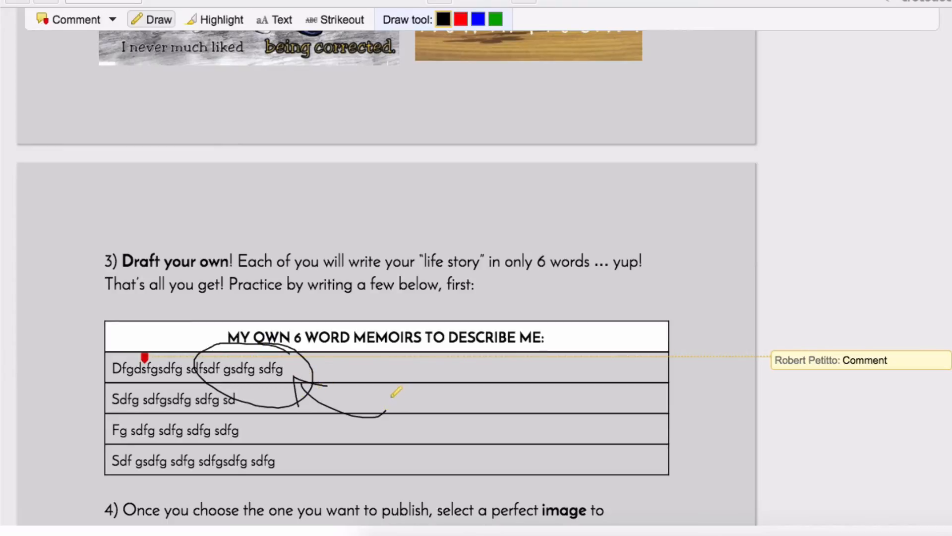
drag(436, 386, 436, 392)
drag(429, 387, 475, 392)
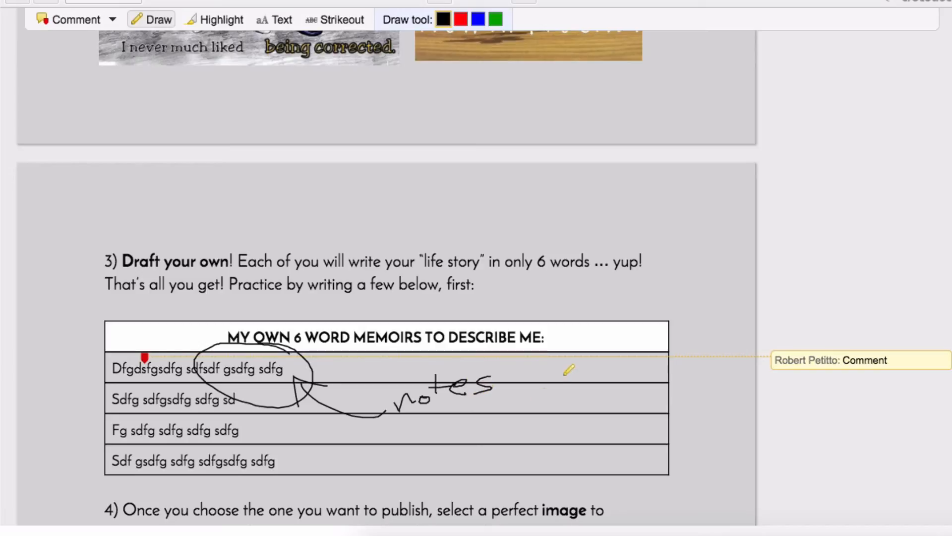
- Add a text annotation reading Comment!!! beside the third memoir row
click(274, 19)
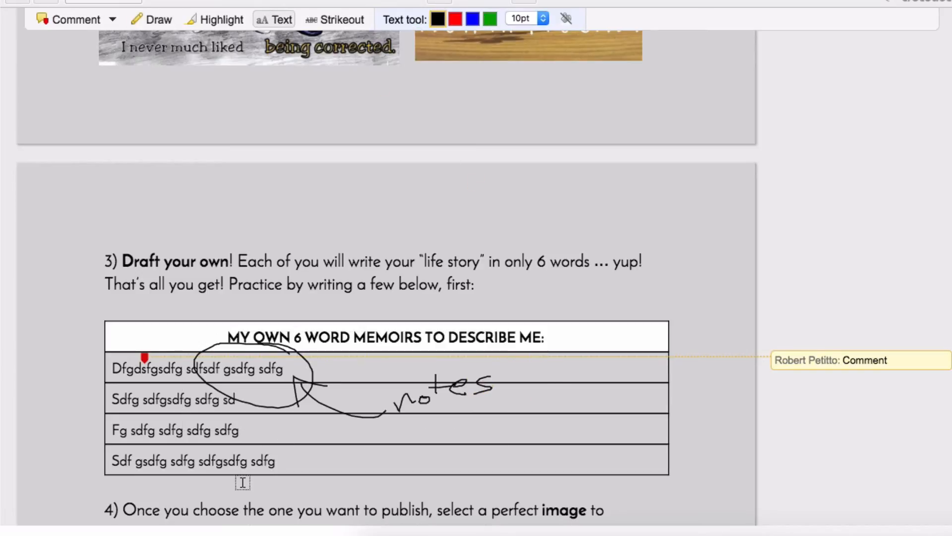
click(274, 430)
text(Comment!!!)
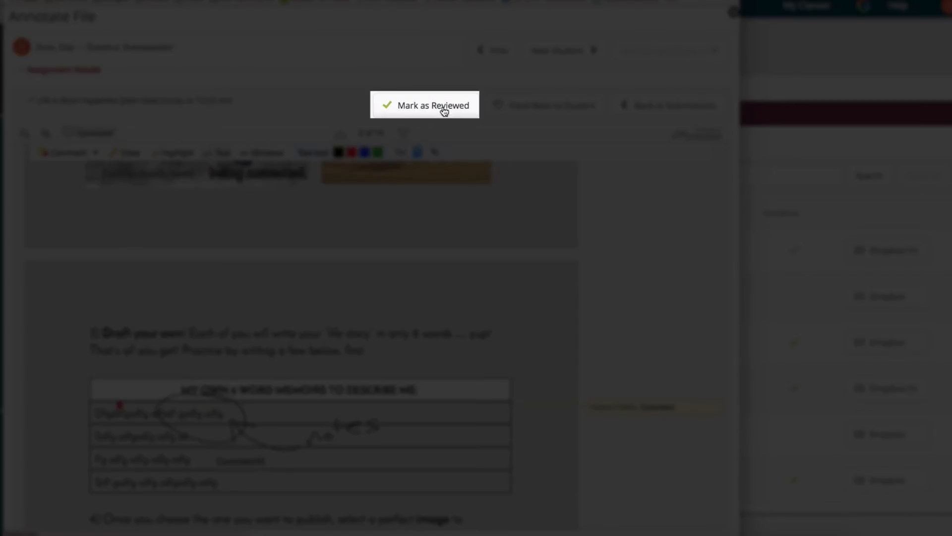
- Mark the annotated file as reviewed and hand it back to the student
click(401, 108)
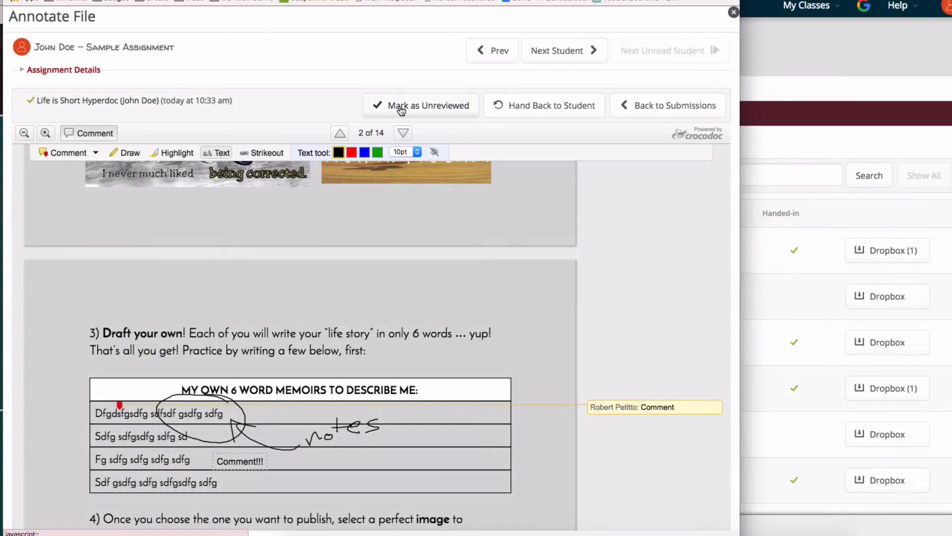
click(526, 105)
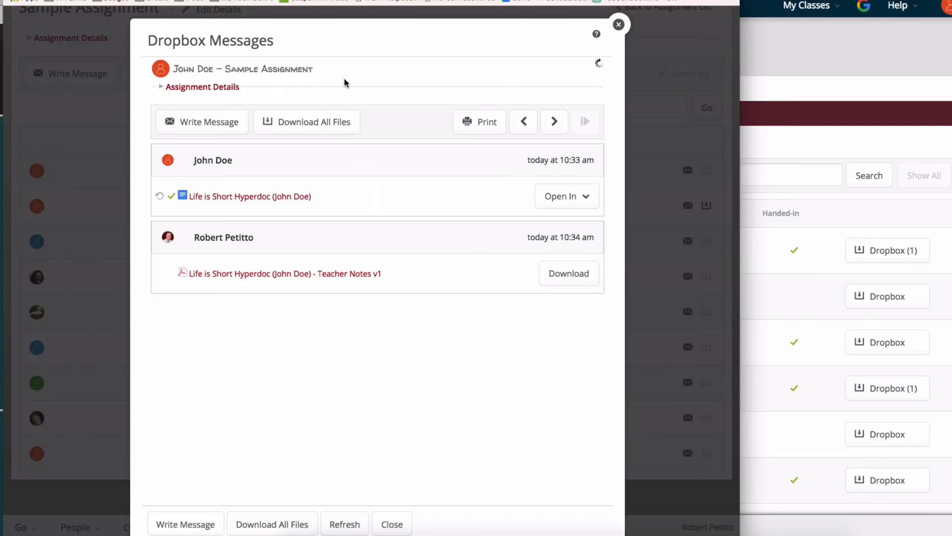
click(618, 24)
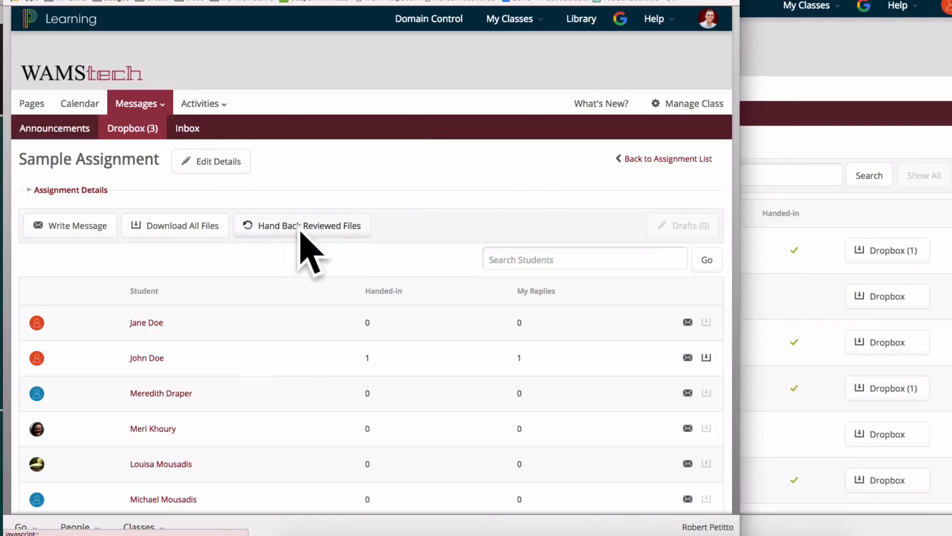
- As the student, open Sample Assignment's dropbox messages and view the teacher's notes live, scrolling to the annotated memoir table
click(799, 145)
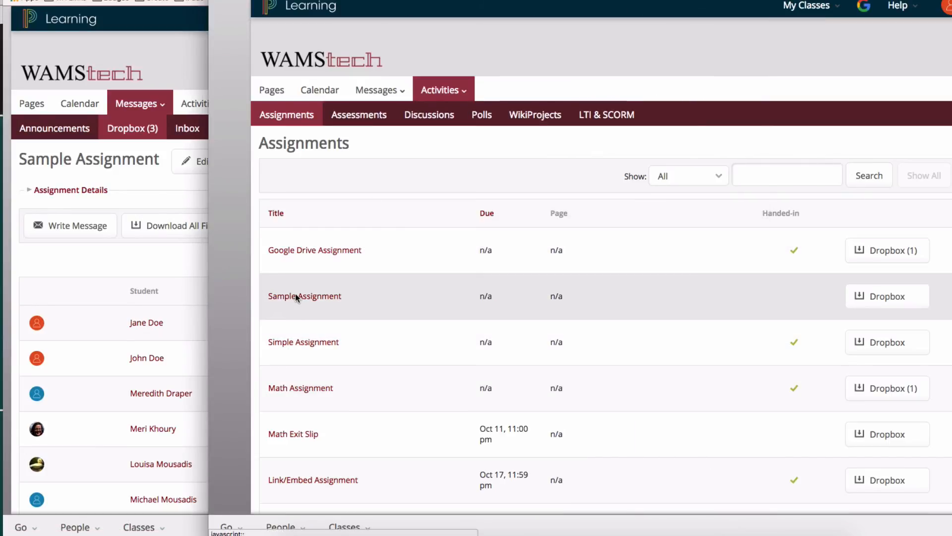
click(295, 295)
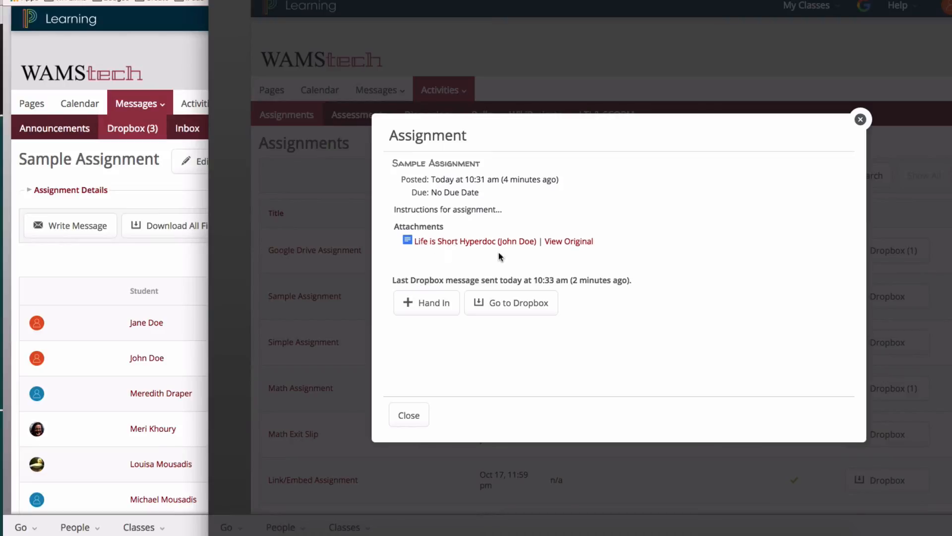
click(501, 309)
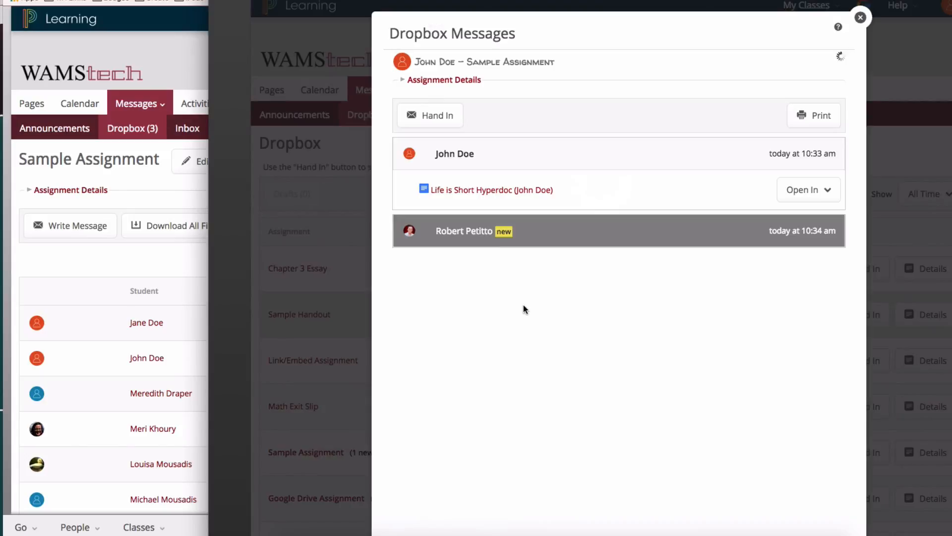
click(469, 241)
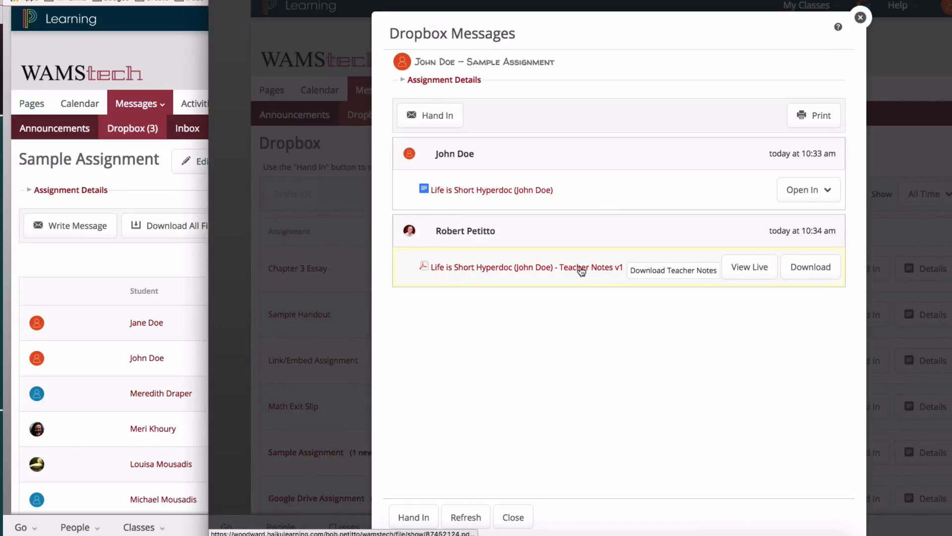
click(755, 268)
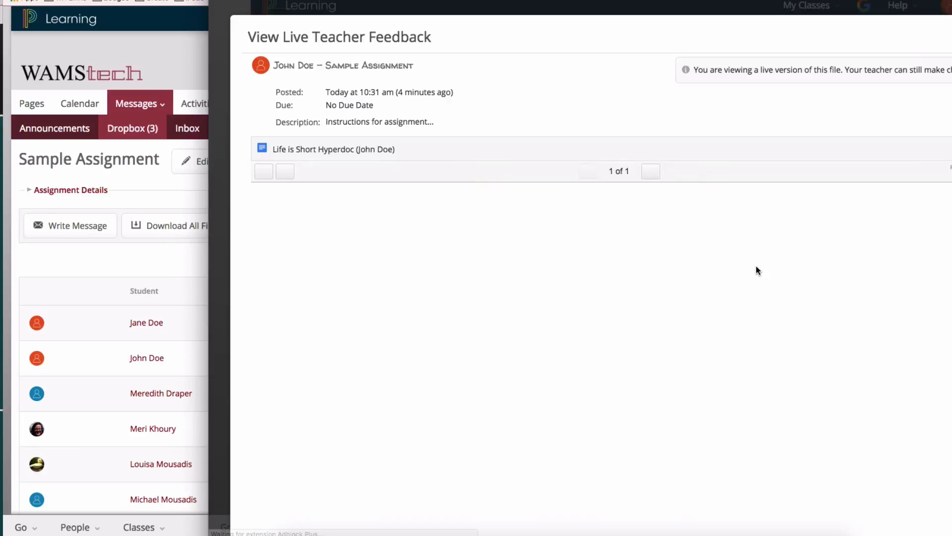
scroll(589, 340, down, 5)
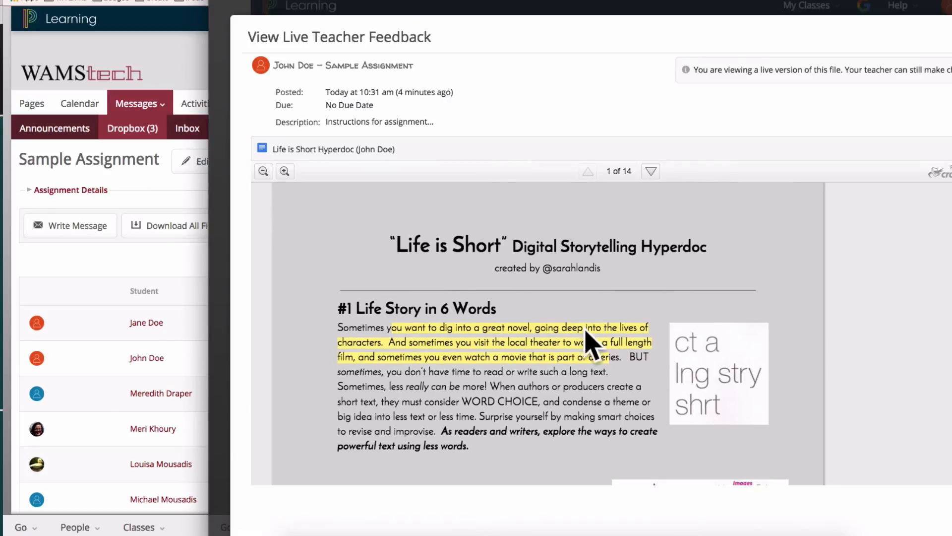
scroll(542, 343, down, 12)
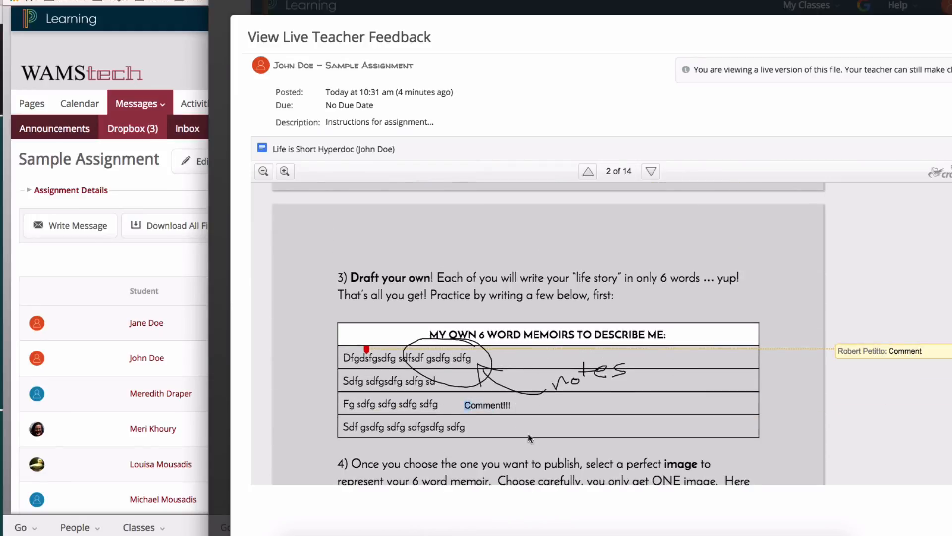
scroll(494, 406, up, 1)
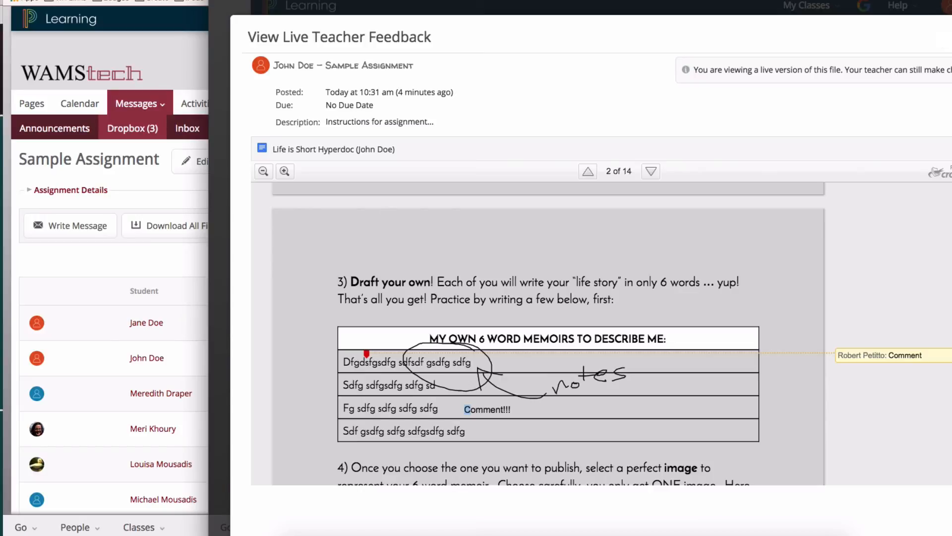
- Close the live feedback view and, back in the teacher's window, open the first student's dropbox messages for Sample Assignment
click(951, 17)
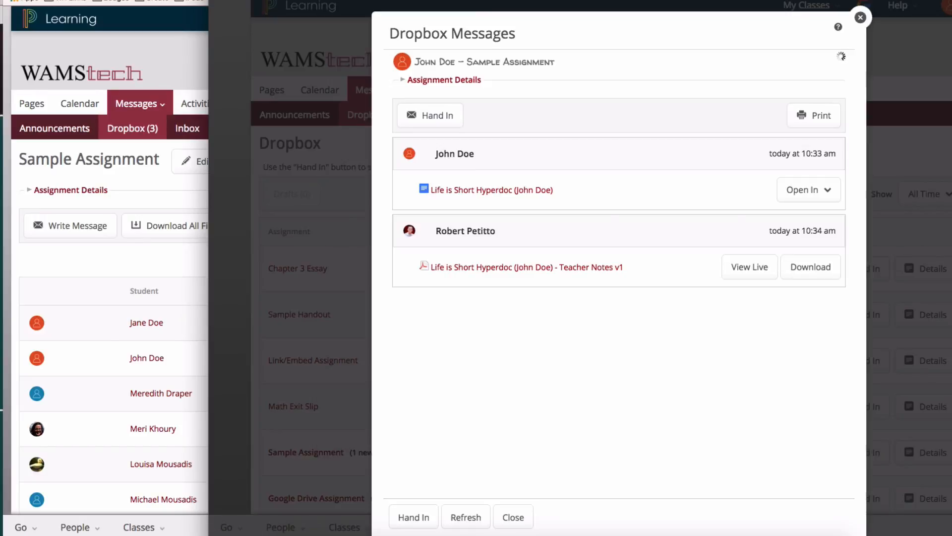
click(160, 195)
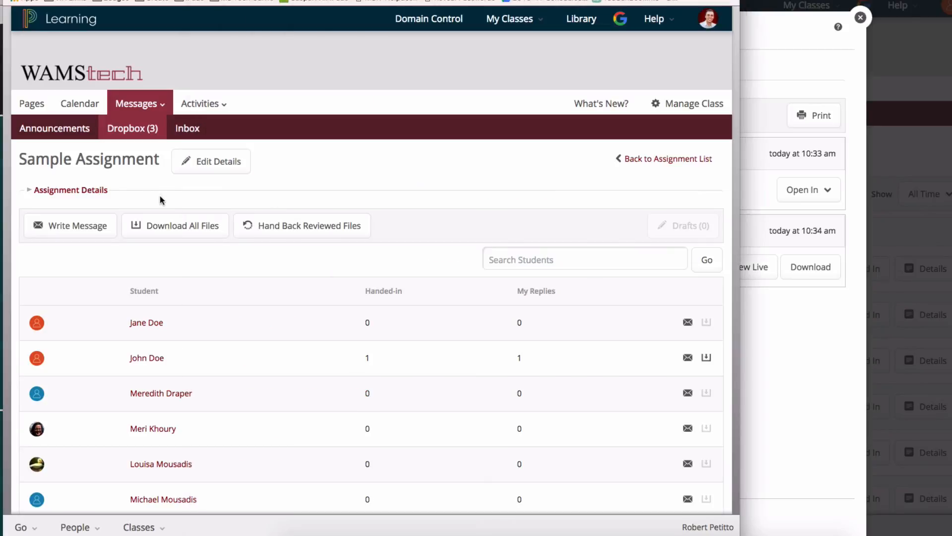
click(146, 323)
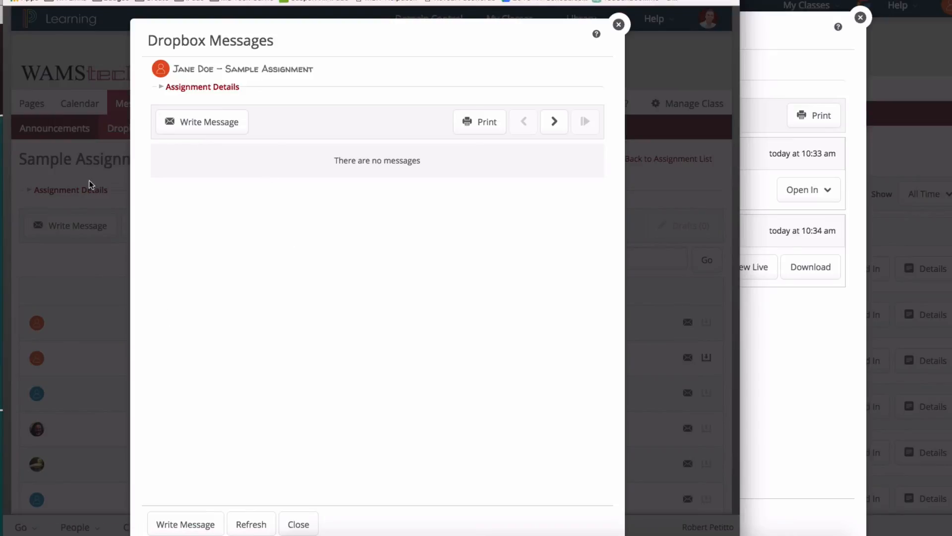
- Step through the following students' dropbox messages one by one for Sample Assignment
click(554, 121)
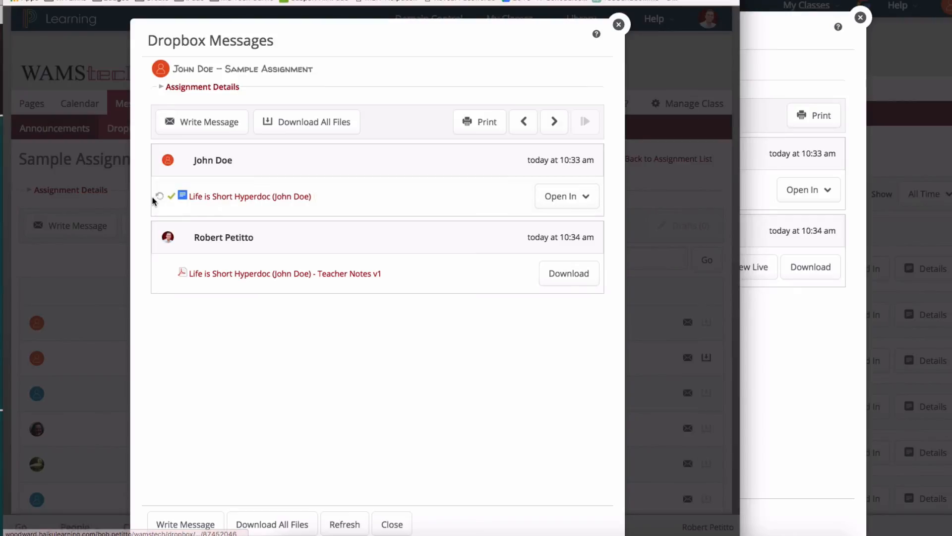
click(553, 124)
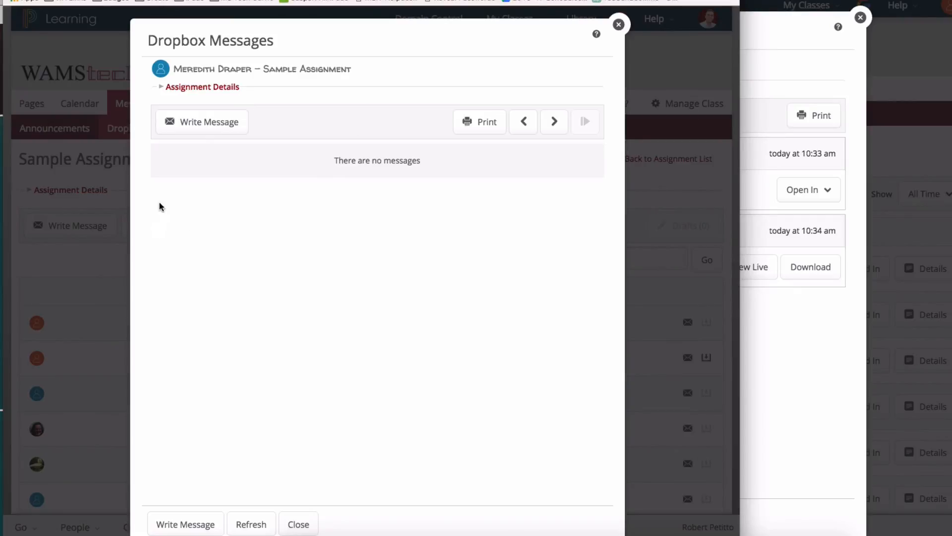
click(556, 124)
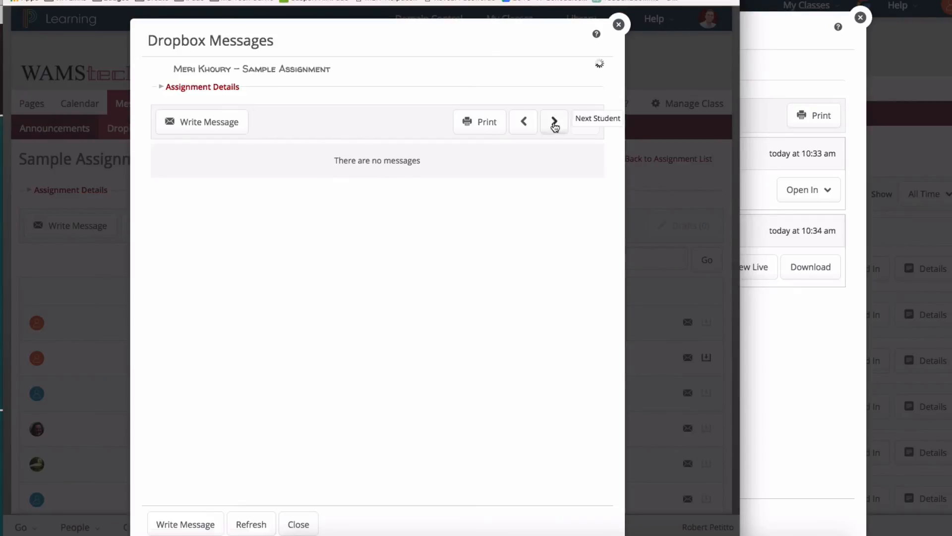
mouse_move(496, 1)
mouse_down()
mouse_move(685, 7)
mouse_move(485, 0)
mouse_move(496, 0)
mouse_move(496, 14)
mouse_move(504, 1)
mouse_up()
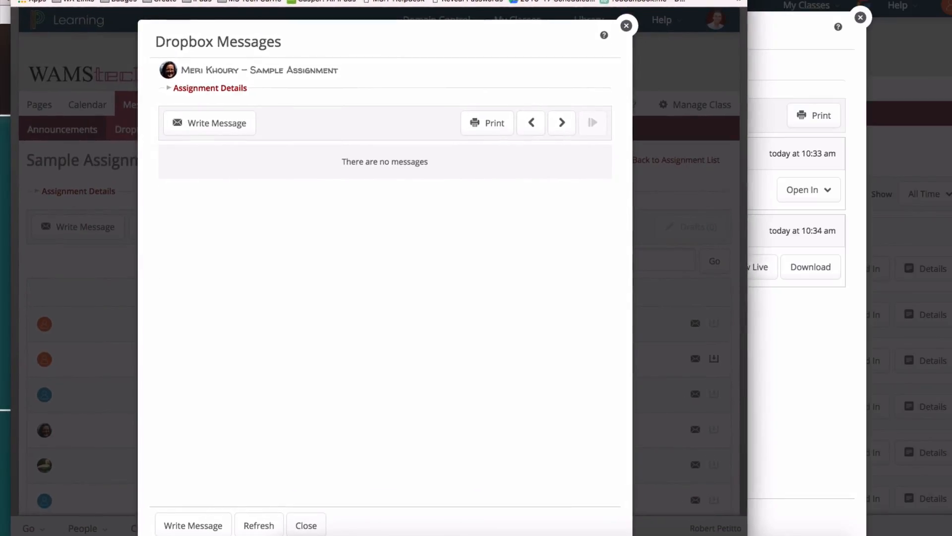